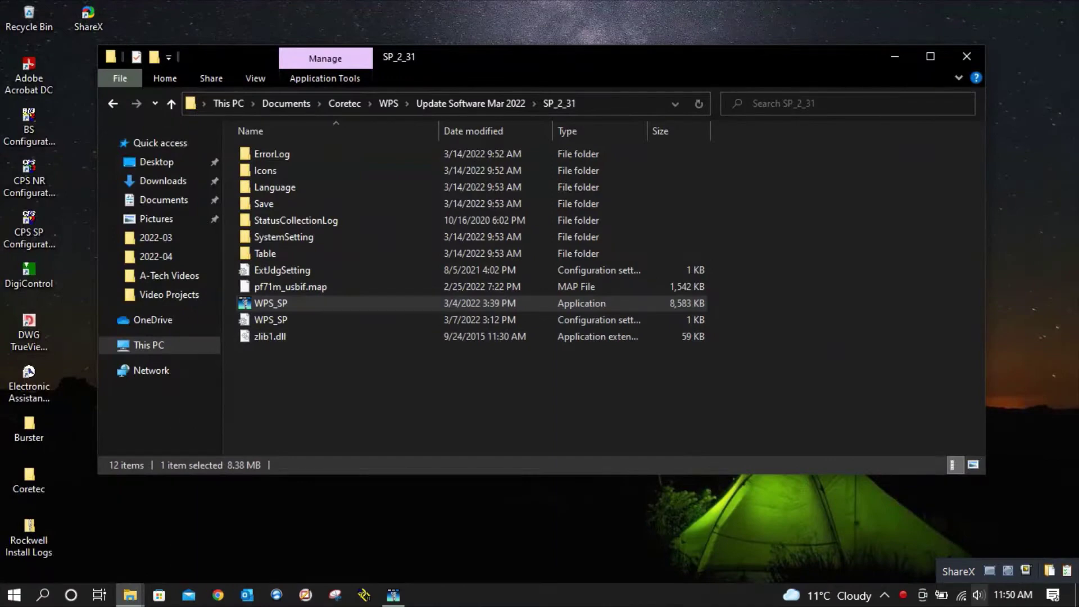
# - Open the network adapter list from the Windows Ethernet settings
pyautogui.click(961, 596)
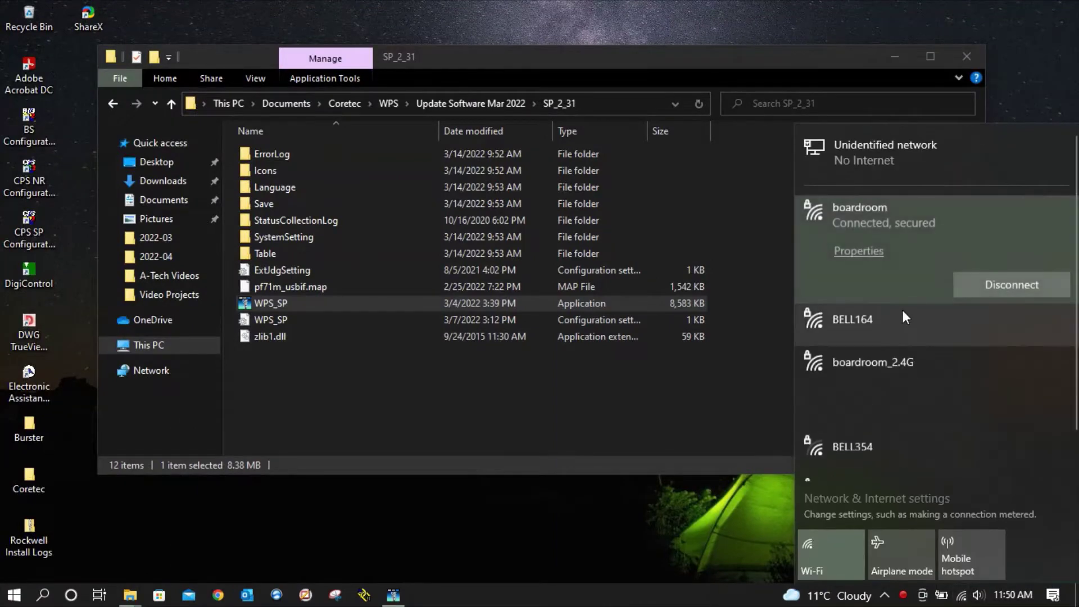
pyautogui.click(877, 499)
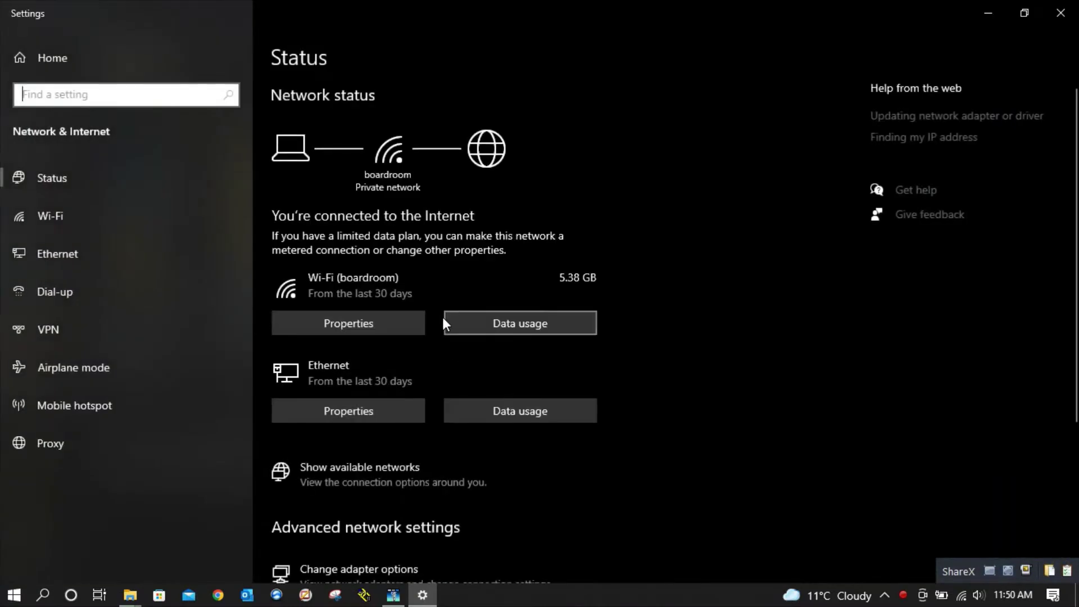
pyautogui.click(75, 253)
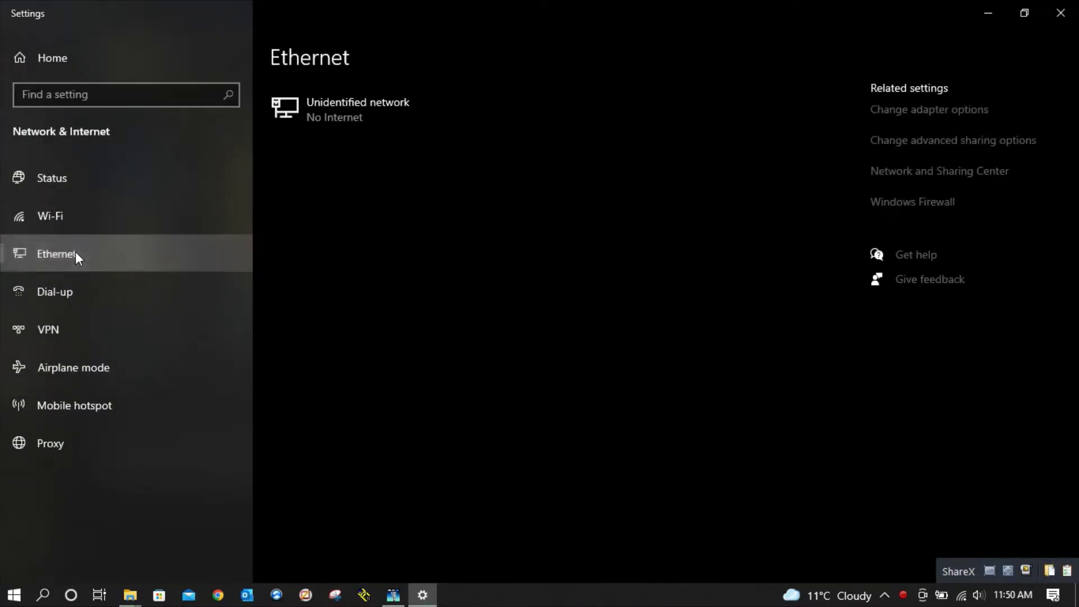
pyautogui.click(926, 112)
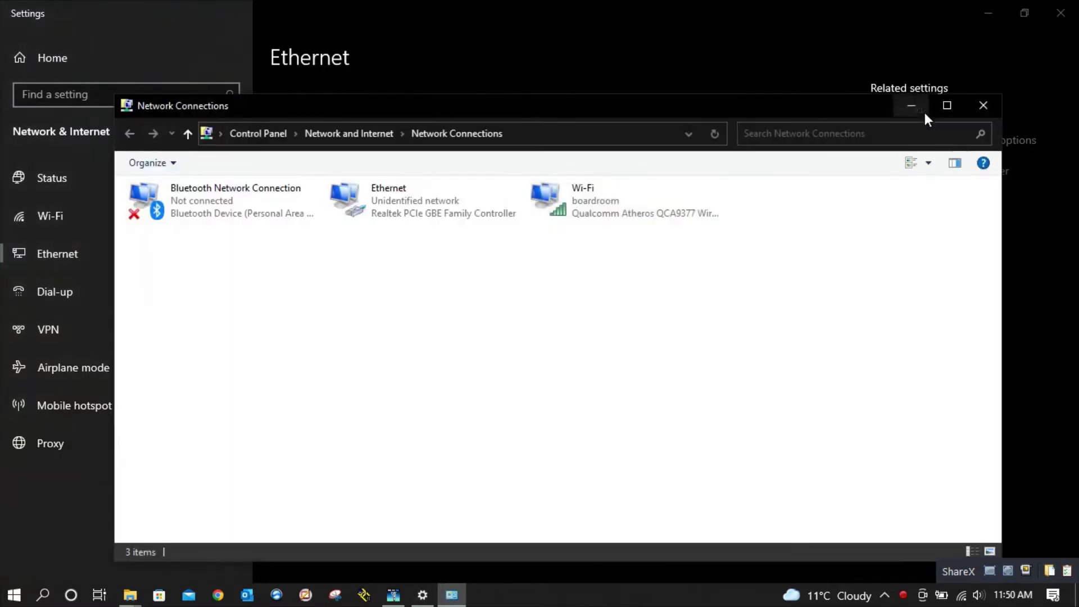
# - Open the Internet Protocol Version 4 (TCP/IPv4) properties of the Ethernet adapter
pyautogui.click(381, 203)
pyautogui.rightClick(381, 204)
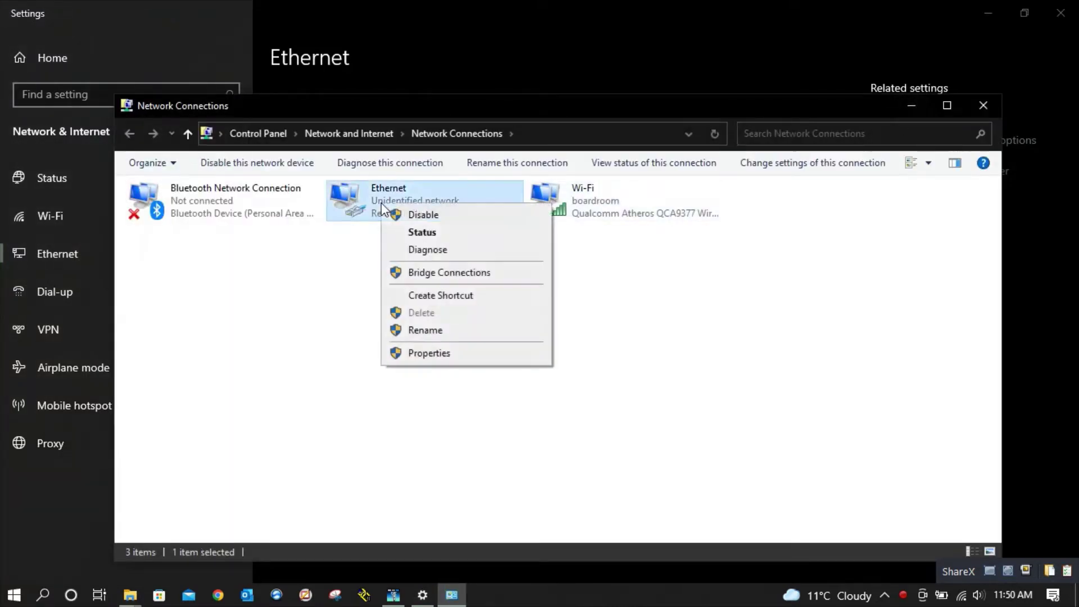
pyautogui.click(423, 353)
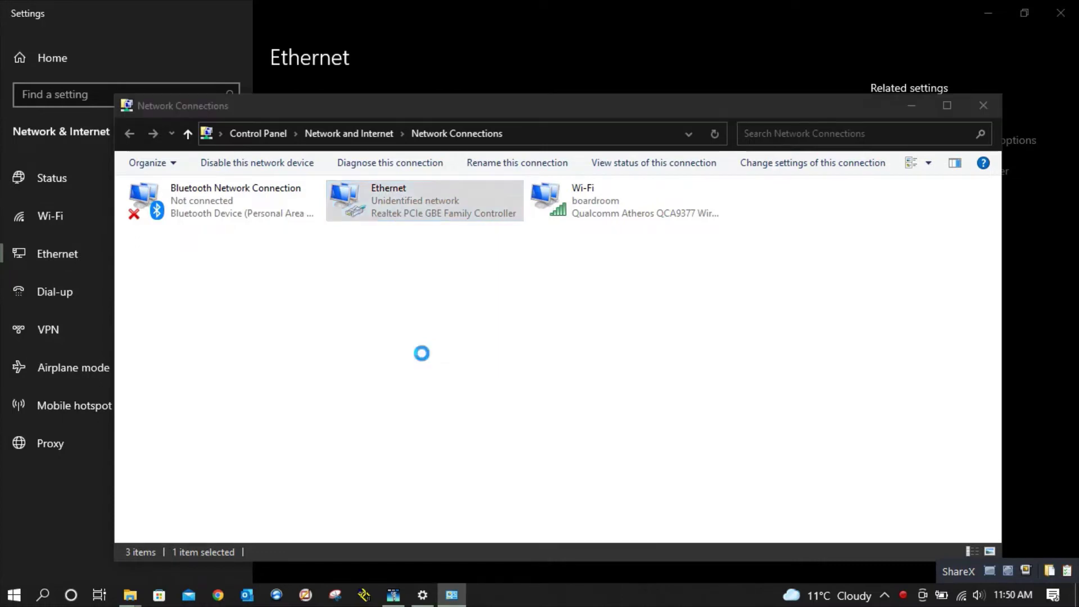
pyautogui.doubleClick(312, 345)
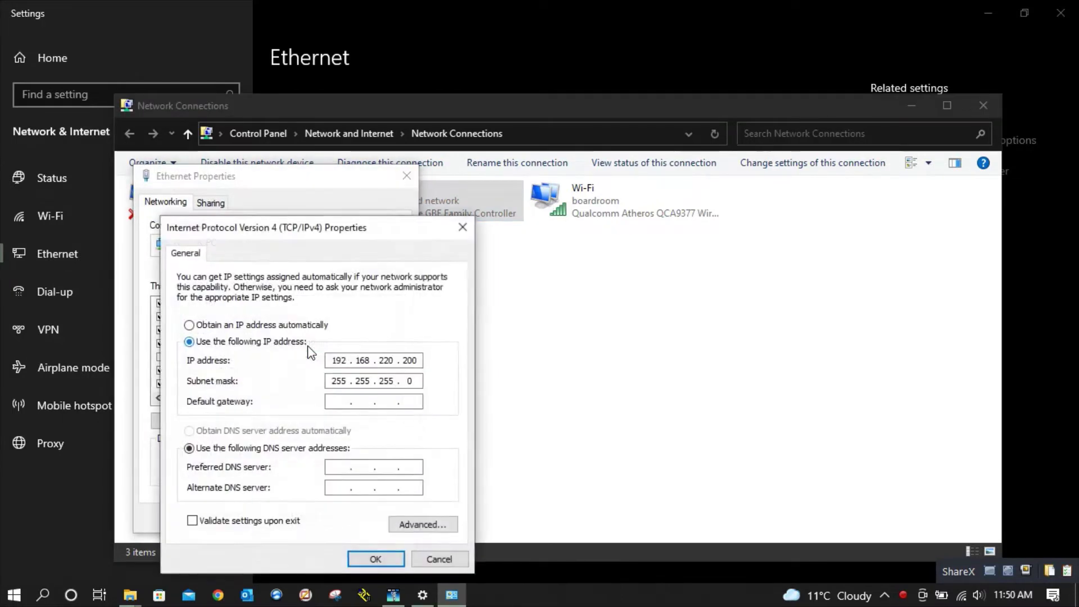
# - Check each segment of the Ethernet adapter's static IP address and accept the IPv4 and adapter properties
pyautogui.doubleClick(338, 360)
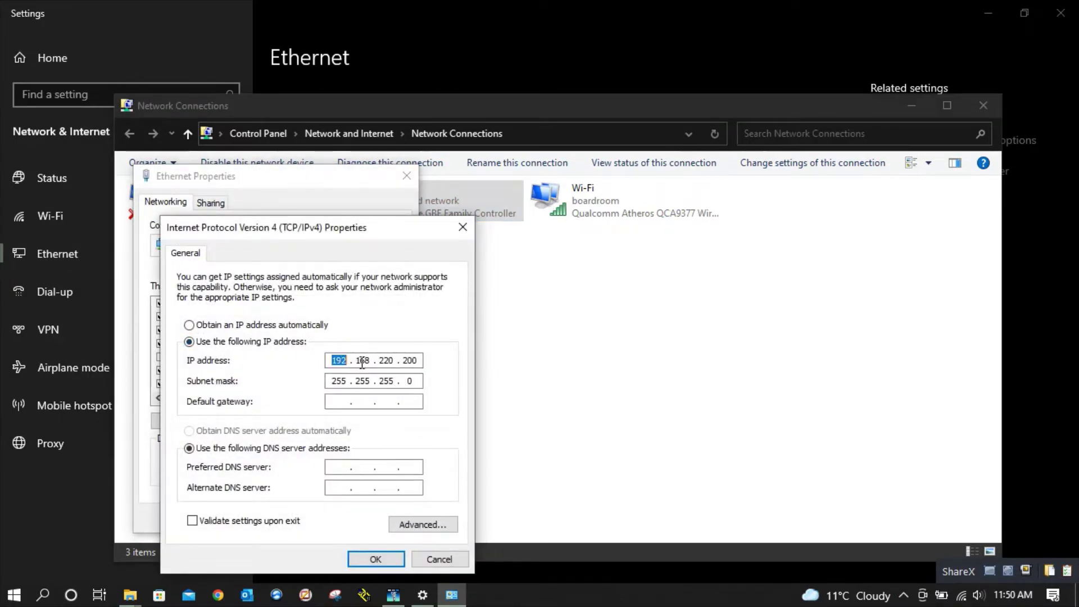
pyautogui.doubleClick(365, 361)
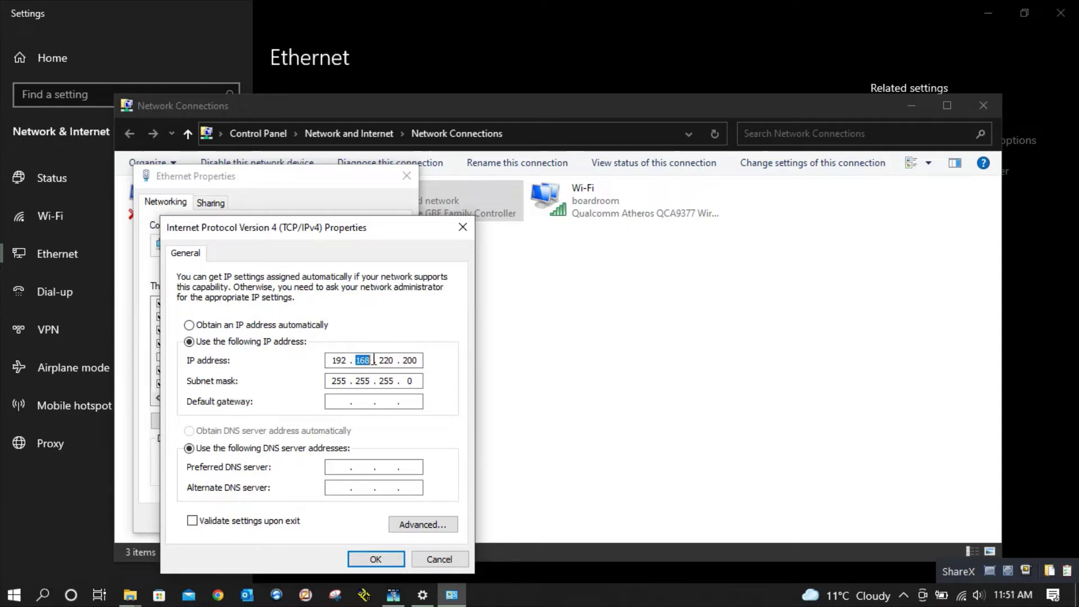
pyautogui.doubleClick(386, 360)
pyautogui.doubleClick(409, 360)
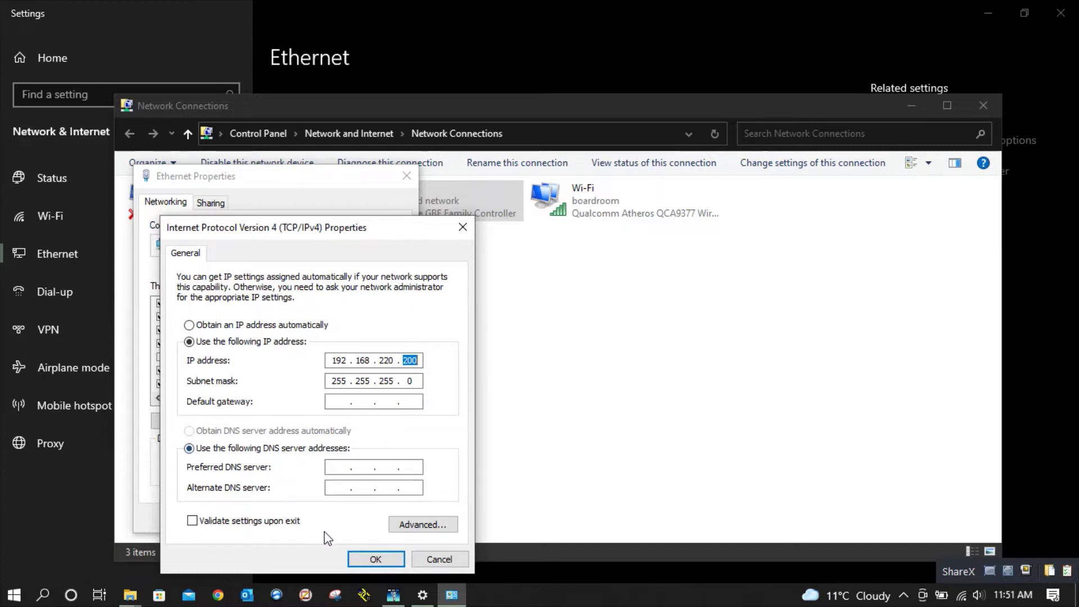
pyautogui.click(376, 559)
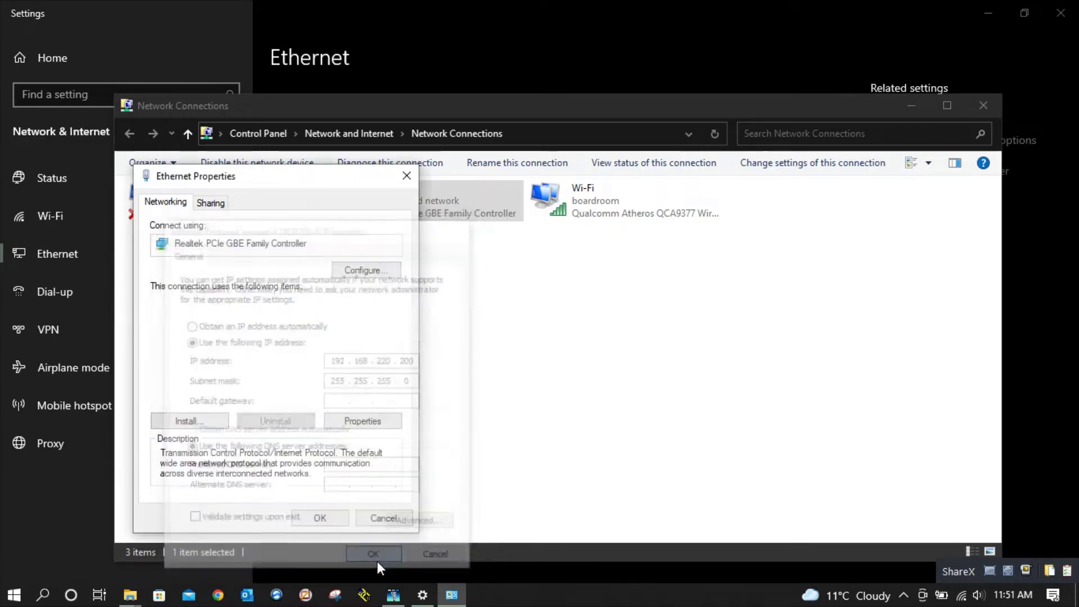
pyautogui.click(319, 517)
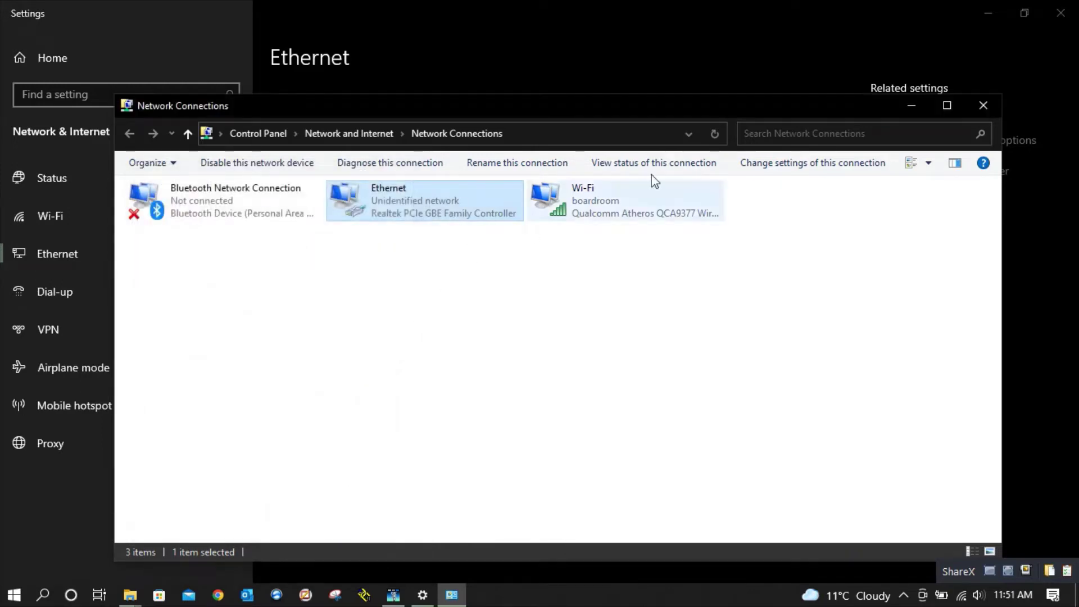
# - Minimize the network windows, switch to WPS SP Configurator and open its communication options
pyautogui.click(911, 106)
pyautogui.click(977, 13)
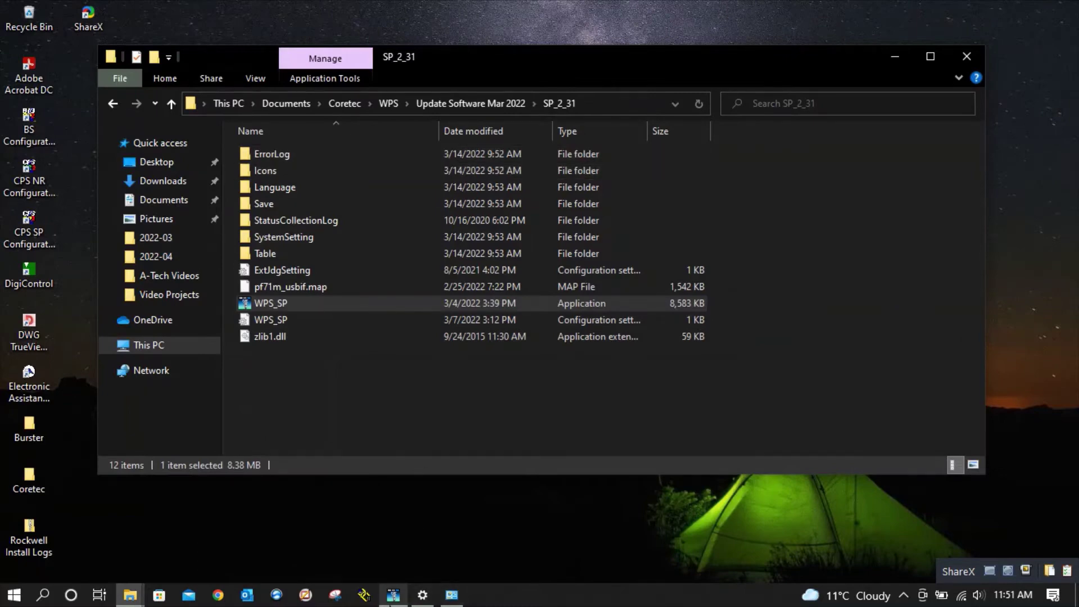
pyautogui.click(393, 595)
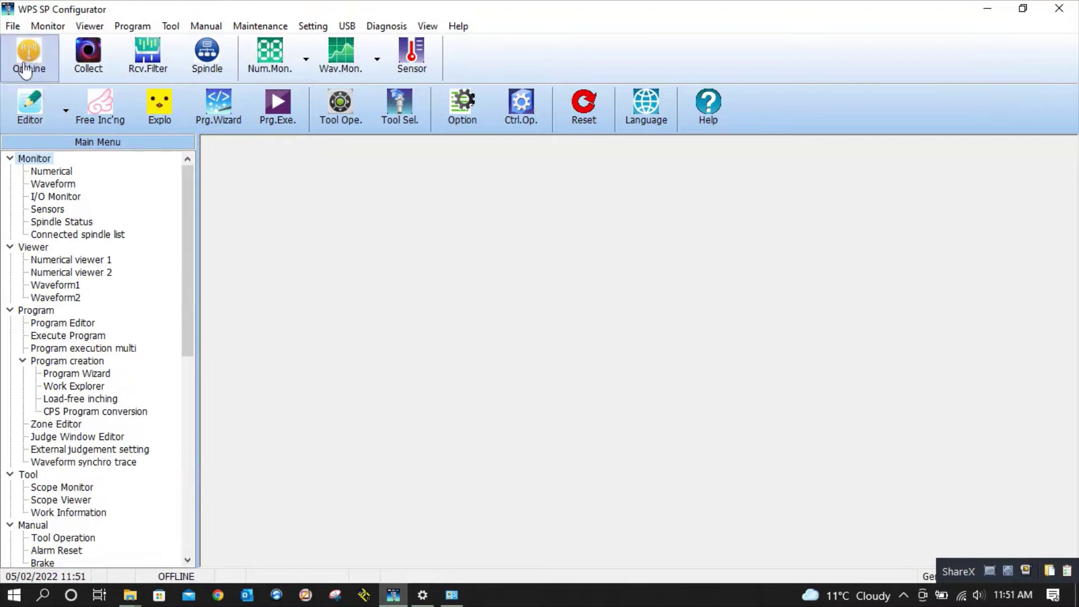
pyautogui.click(459, 119)
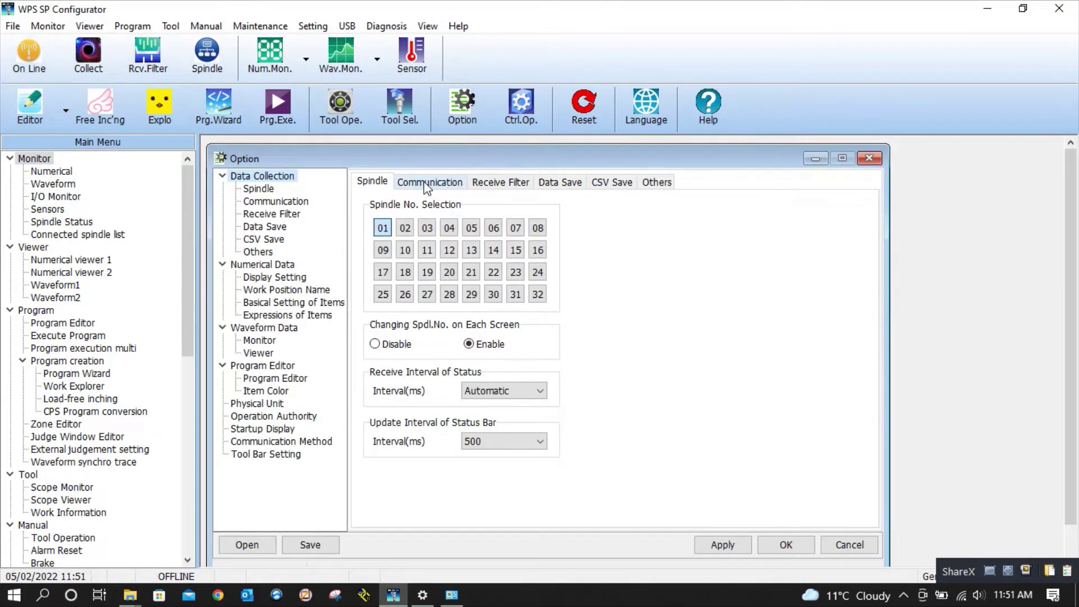
pyautogui.click(427, 184)
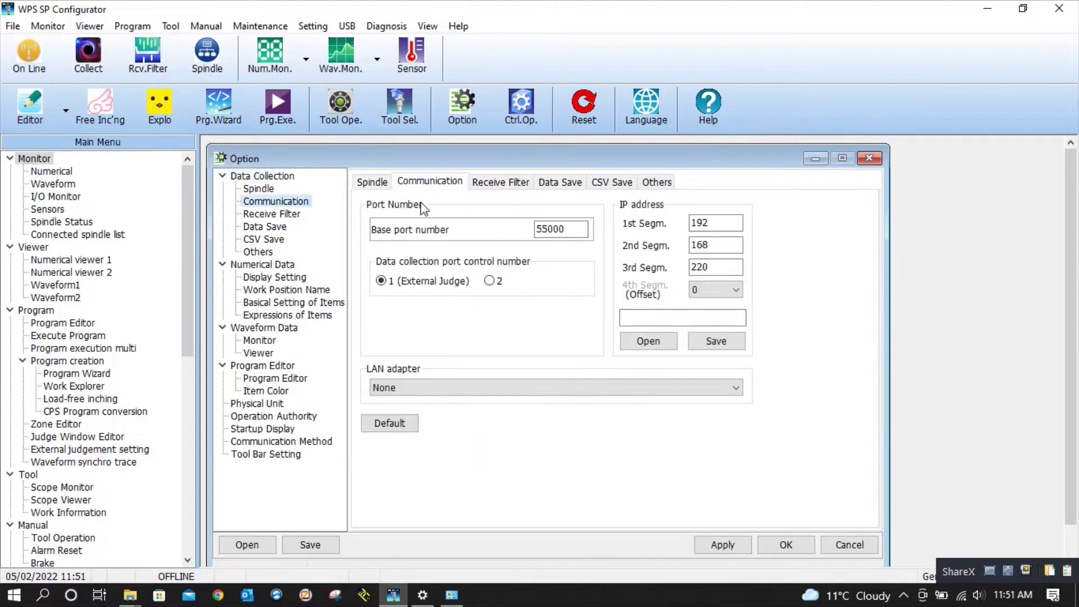
# - Check the first three IP address segments in the communication options and choose 0 as the fourth-segment offset
pyautogui.click(702, 219)
pyautogui.doubleClick(702, 223)
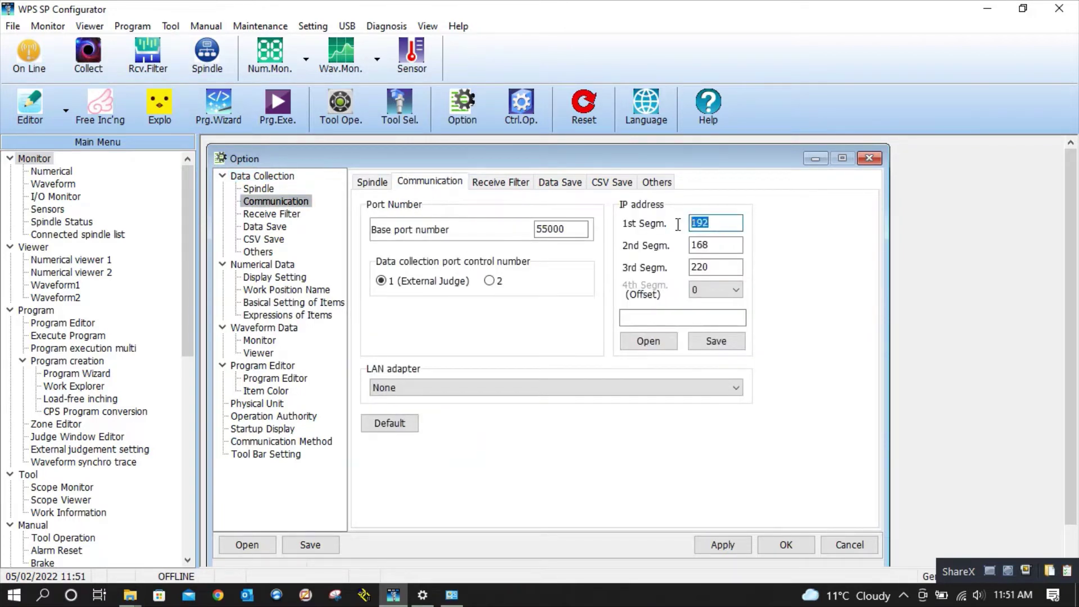
pyautogui.doubleClick(691, 248)
pyautogui.doubleClick(693, 267)
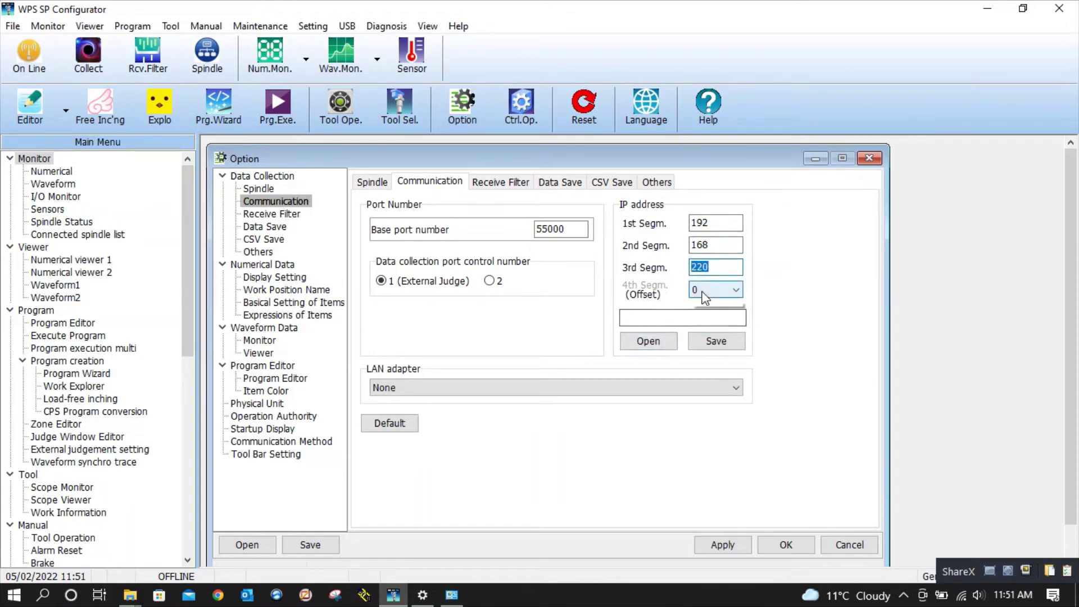
pyautogui.click(704, 290)
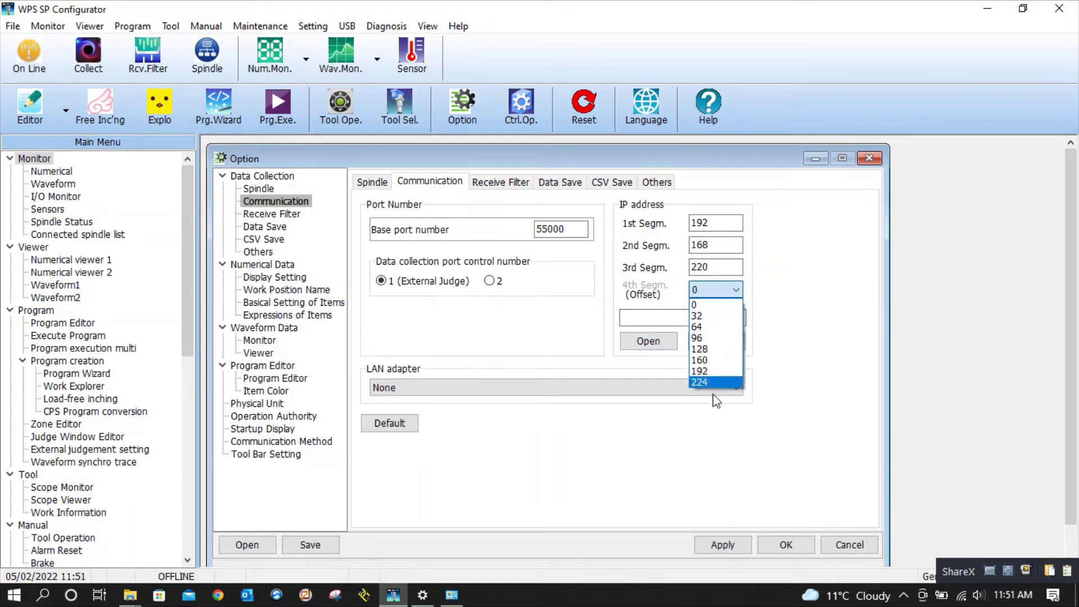
pyautogui.click(707, 304)
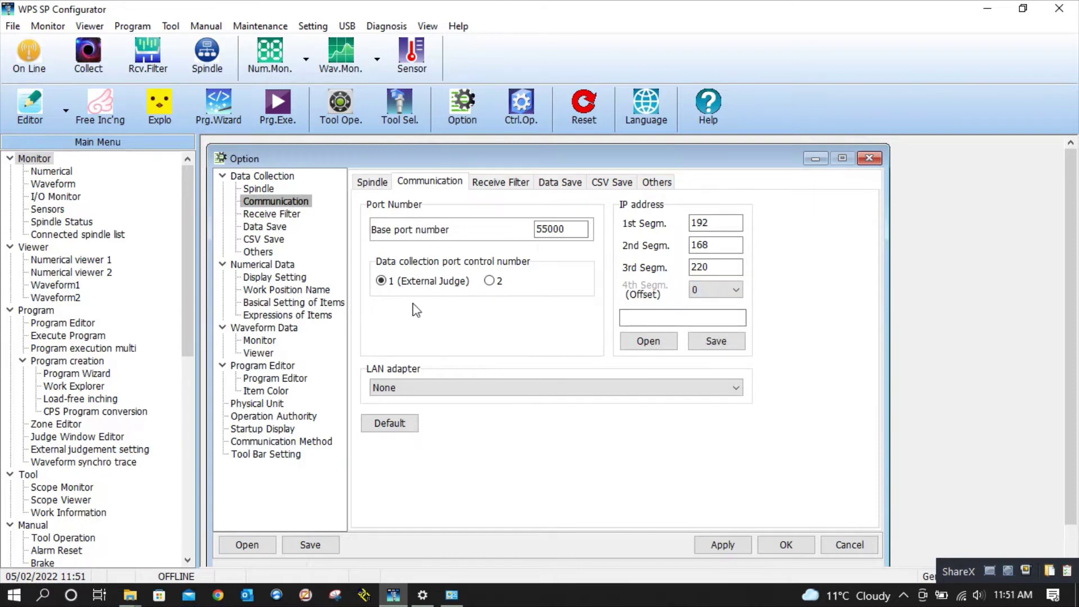
# - Change the operation authority to Supervisor, enter the supervisor password and accept the options
pyautogui.click(275, 419)
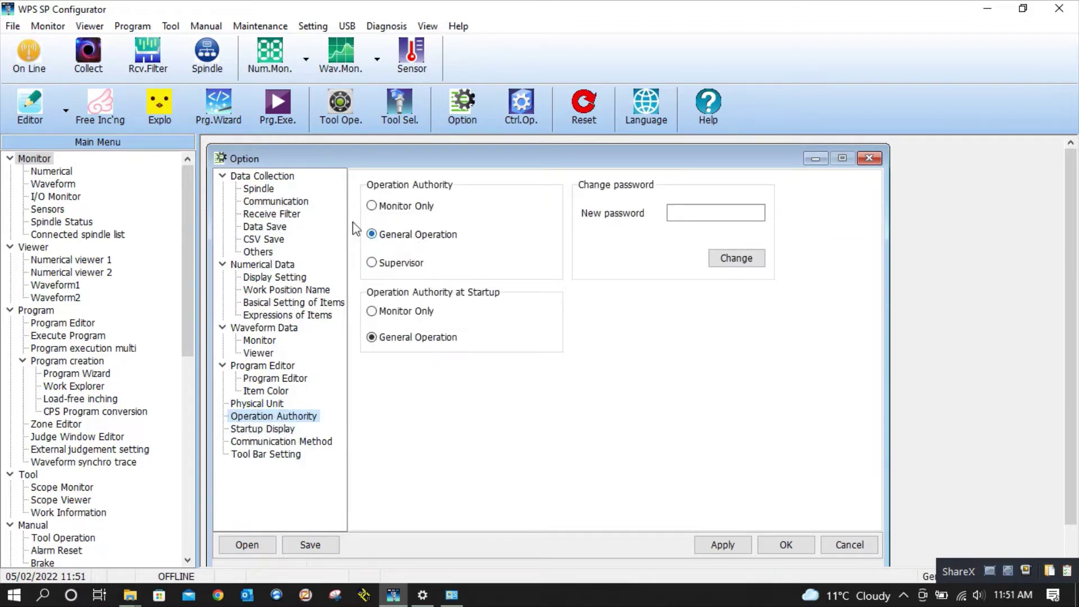
pyautogui.click(373, 263)
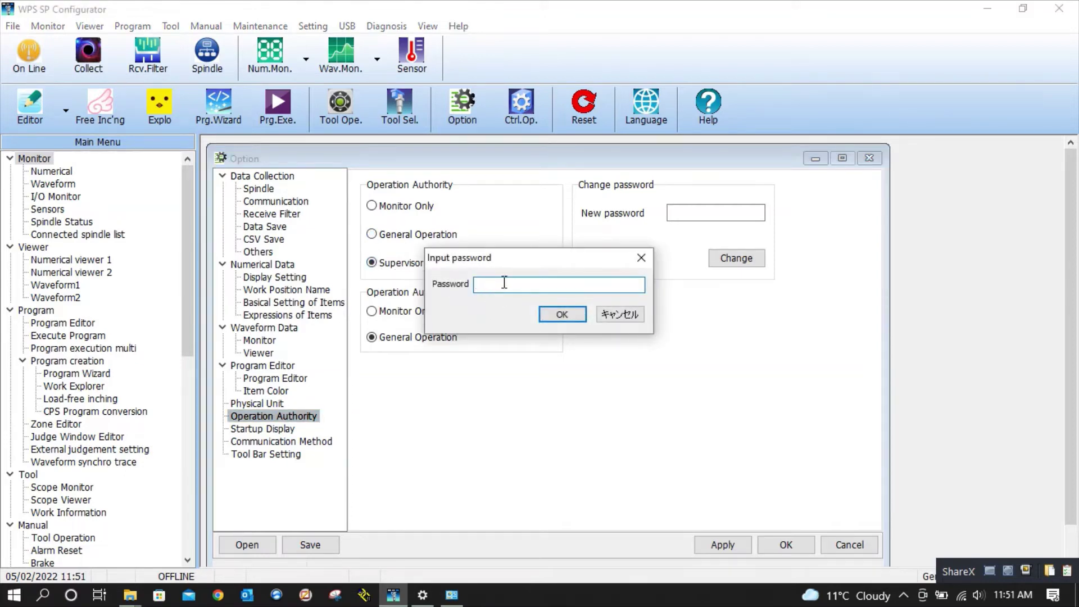
pyautogui.click(562, 315)
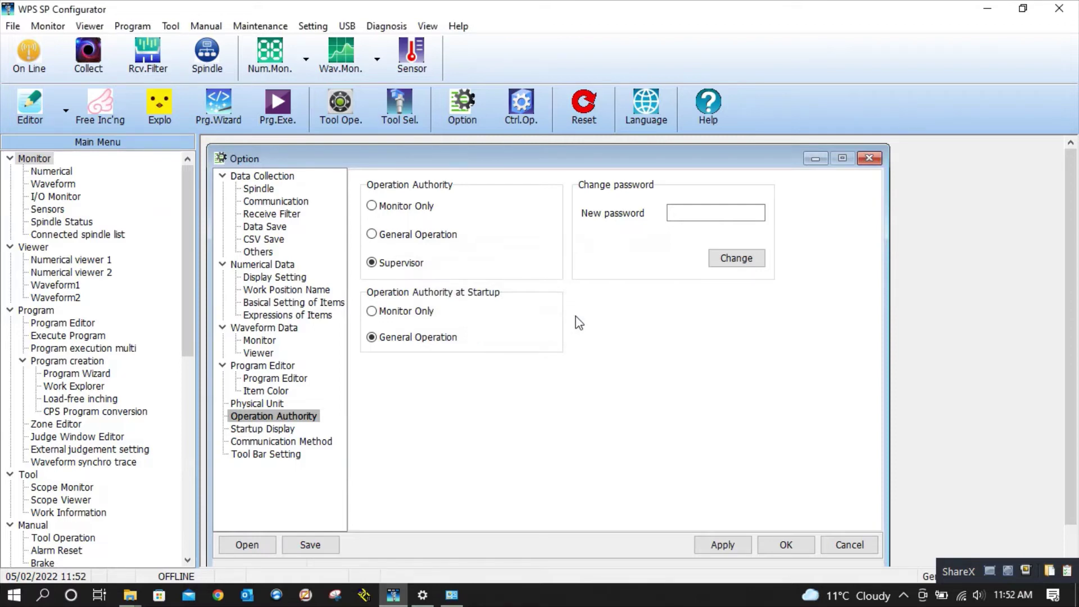
pyautogui.click(792, 549)
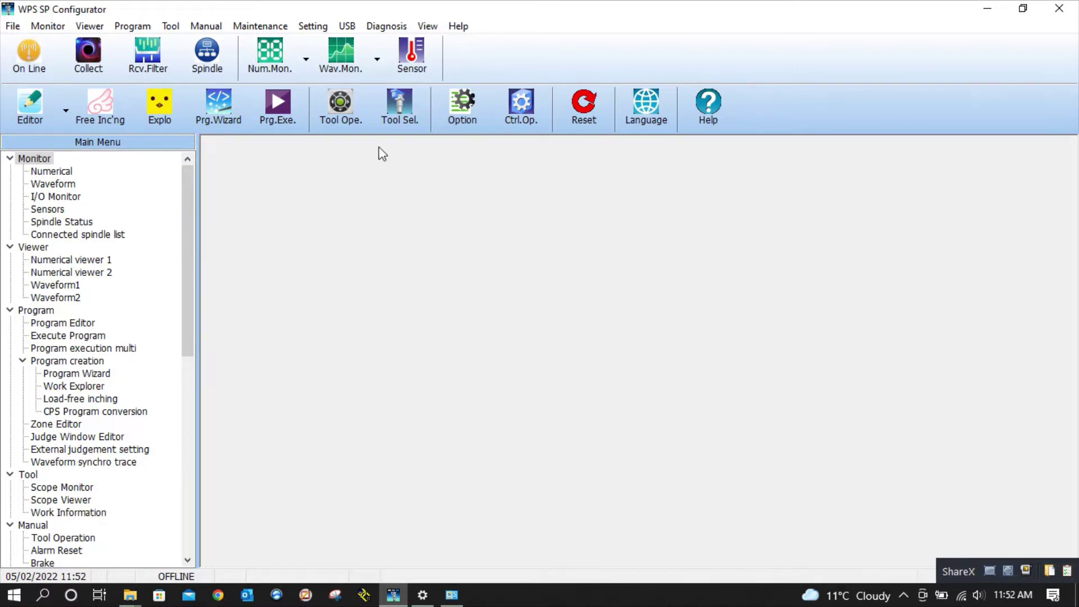
# - Reopen the communication options and bring up the Controller Comm. Setting dialog, moving it clear of the IP address fields and back
pyautogui.click(461, 121)
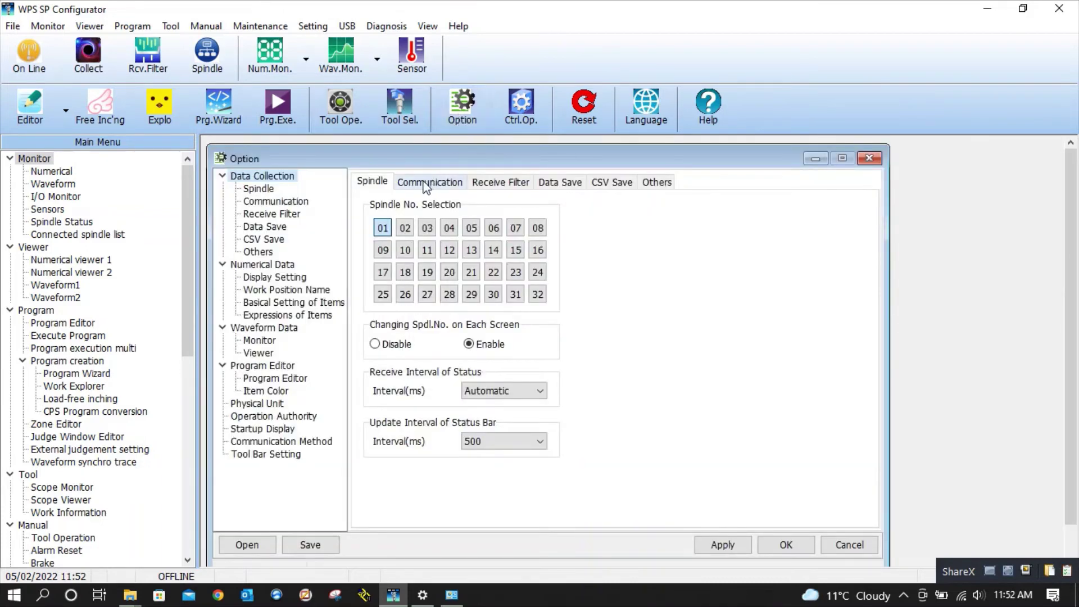
pyautogui.click(426, 187)
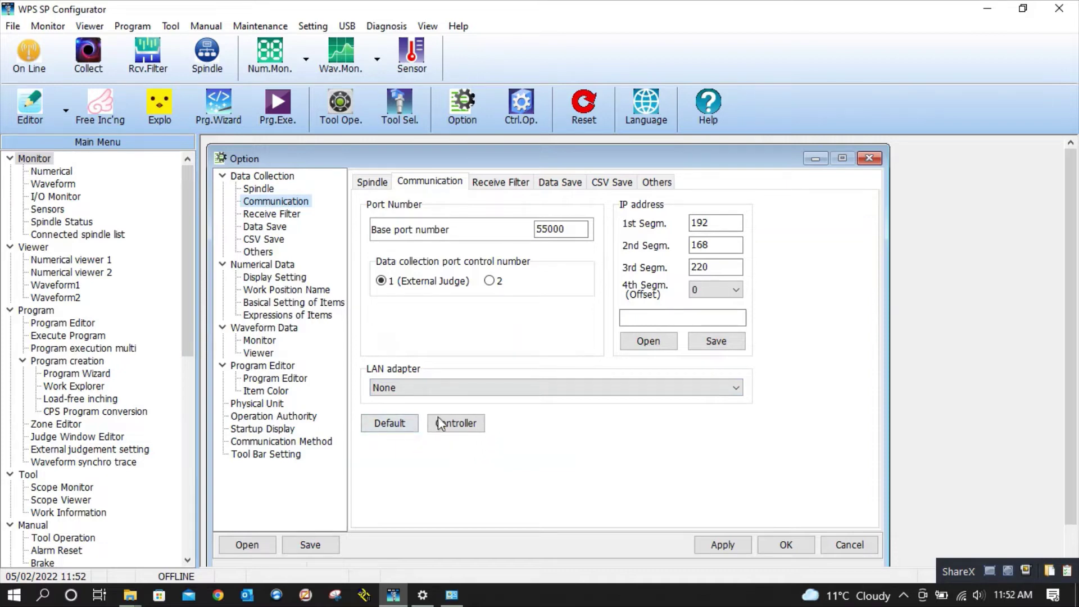
pyautogui.click(462, 426)
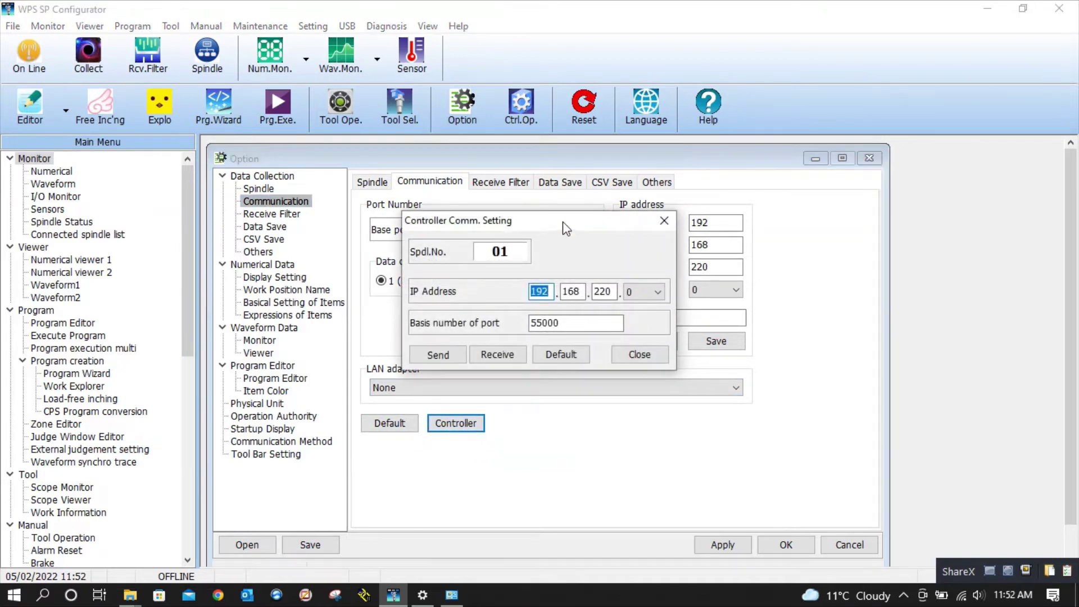
pyautogui.moveTo(567, 225); pyautogui.dragTo(932, 224)
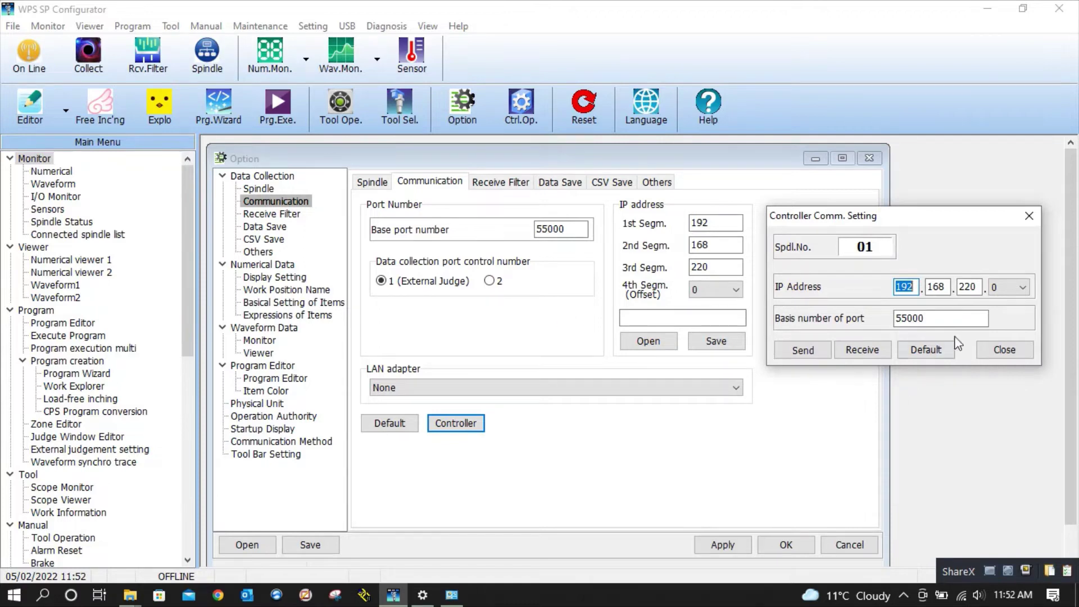
pyautogui.moveTo(928, 223); pyautogui.dragTo(624, 263)
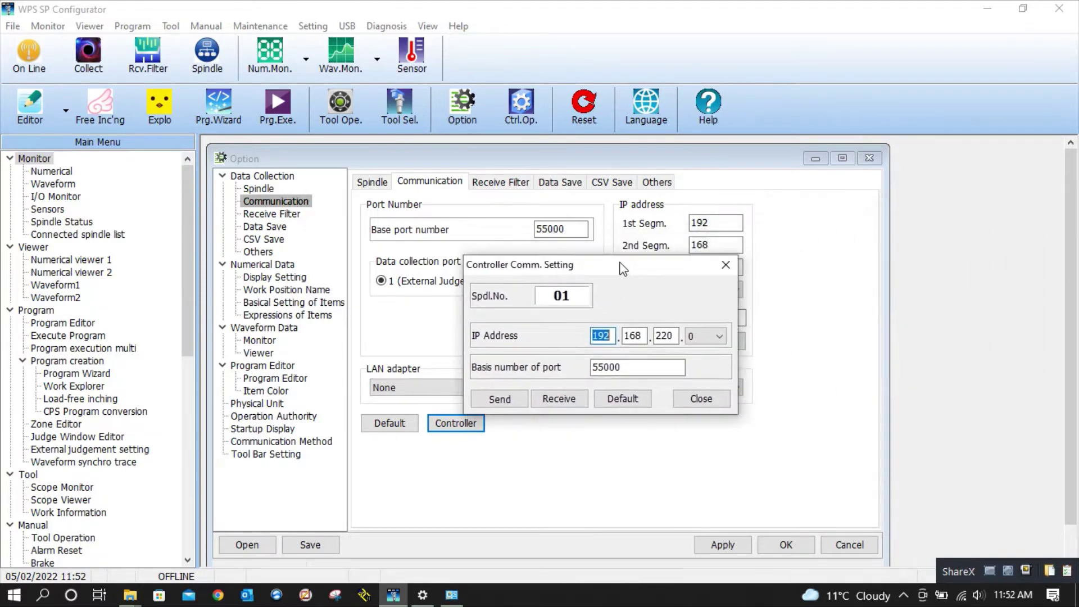
# - Receive spindle 01's communication settings from the controller, allowing the change to on-line mode, and check the third IP address segment
pyautogui.click(560, 288)
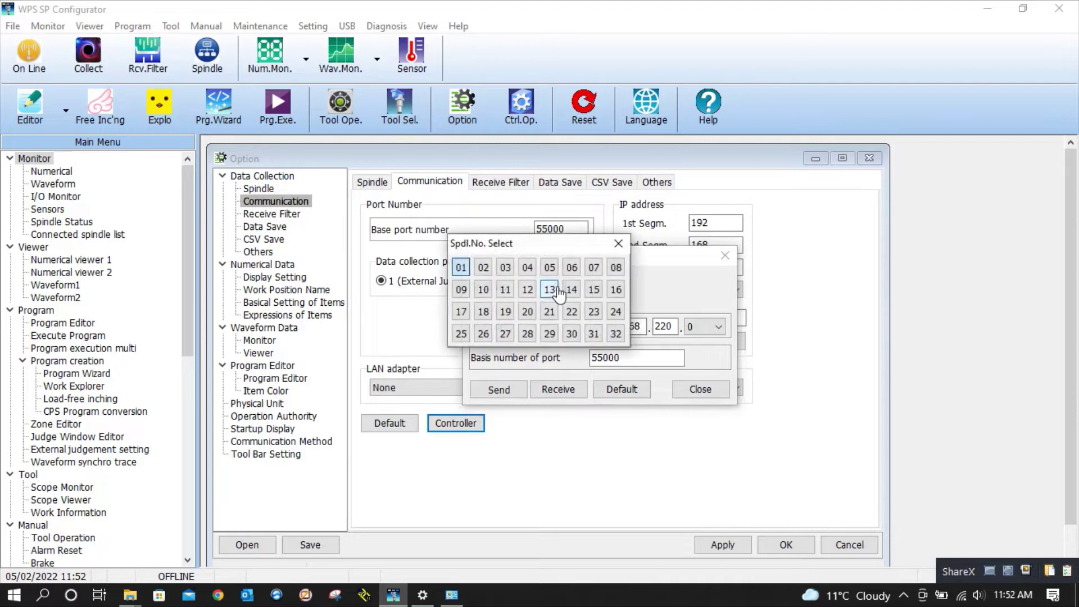
pyautogui.click(460, 268)
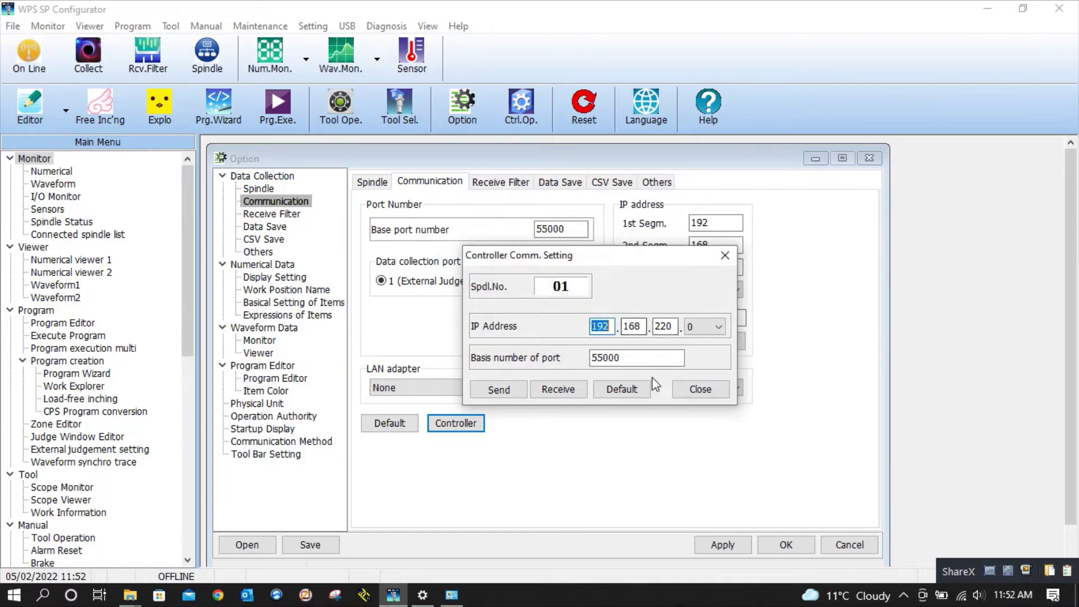
pyautogui.click(560, 390)
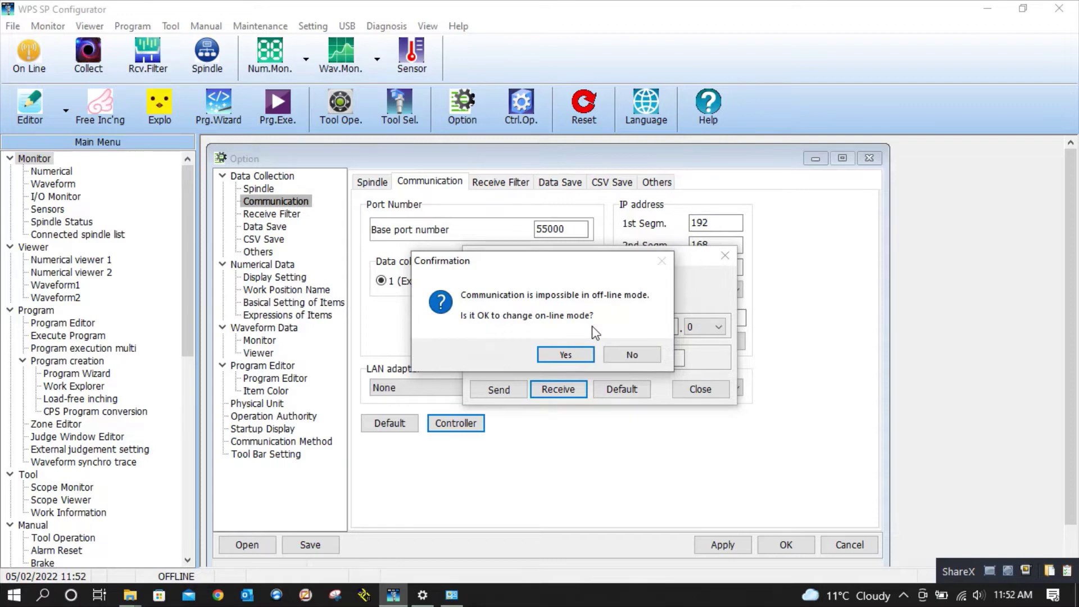
pyautogui.click(566, 354)
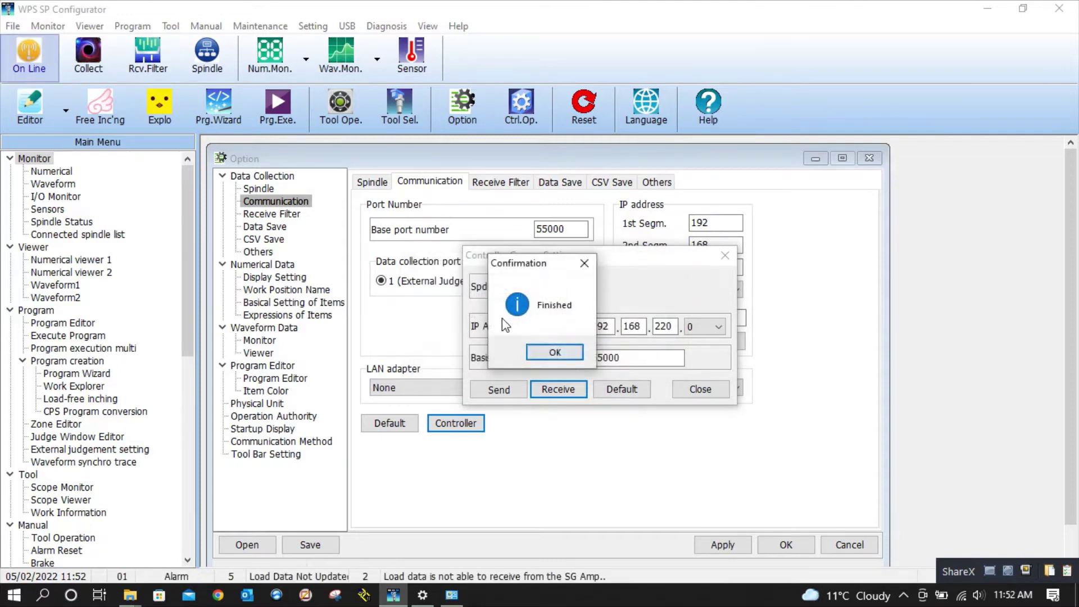
pyautogui.click(554, 354)
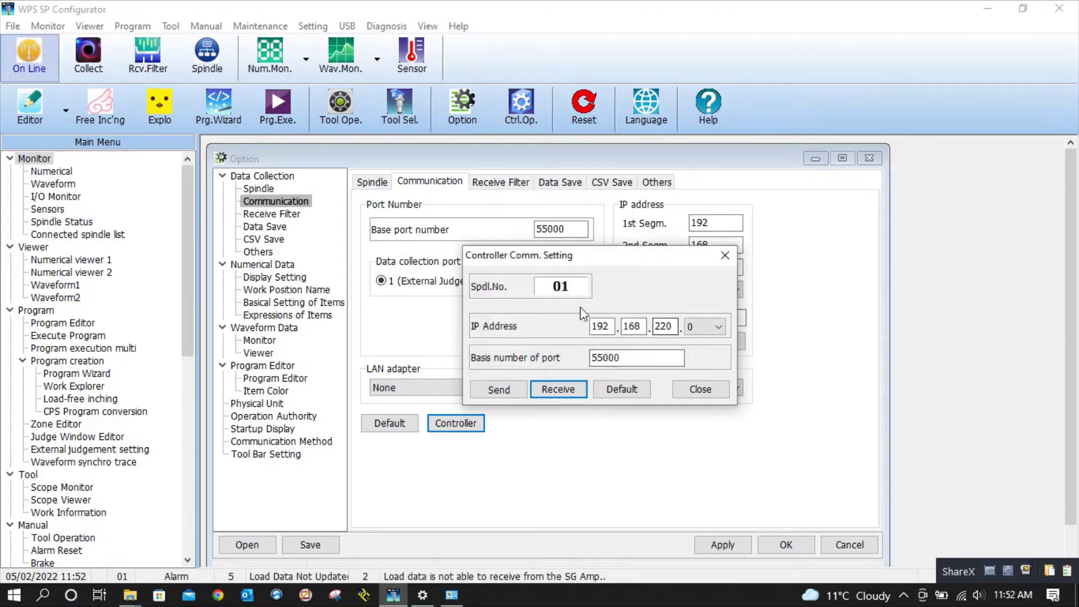
pyautogui.doubleClick(665, 327)
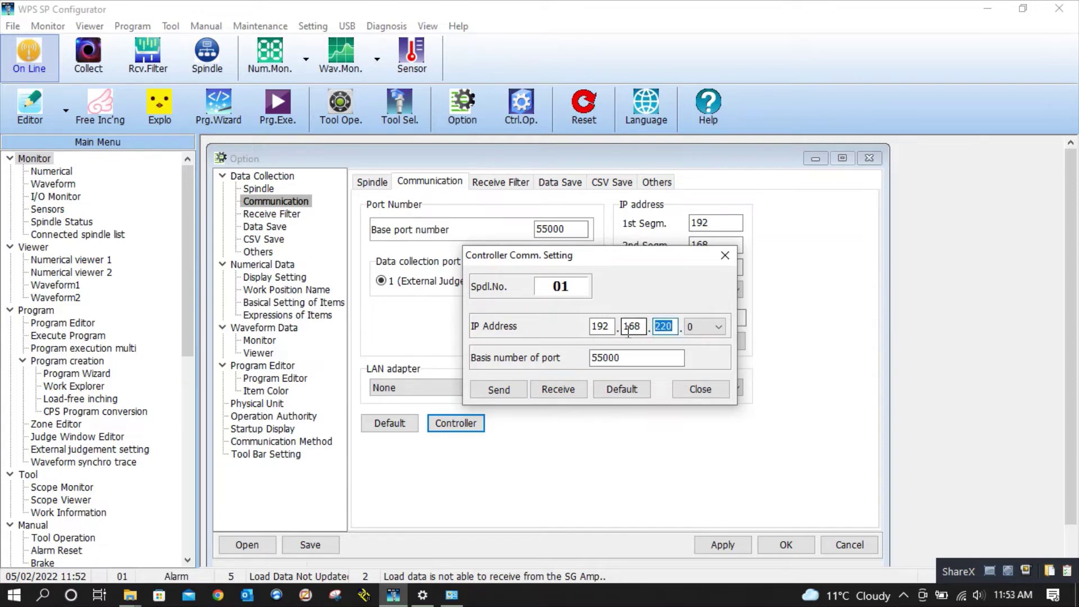
# - Set the controller's third IP address segment to 120, send the settings to the controller accepting all confirmations, and close the options
pyautogui.write('1')
pyautogui.click(506, 392)
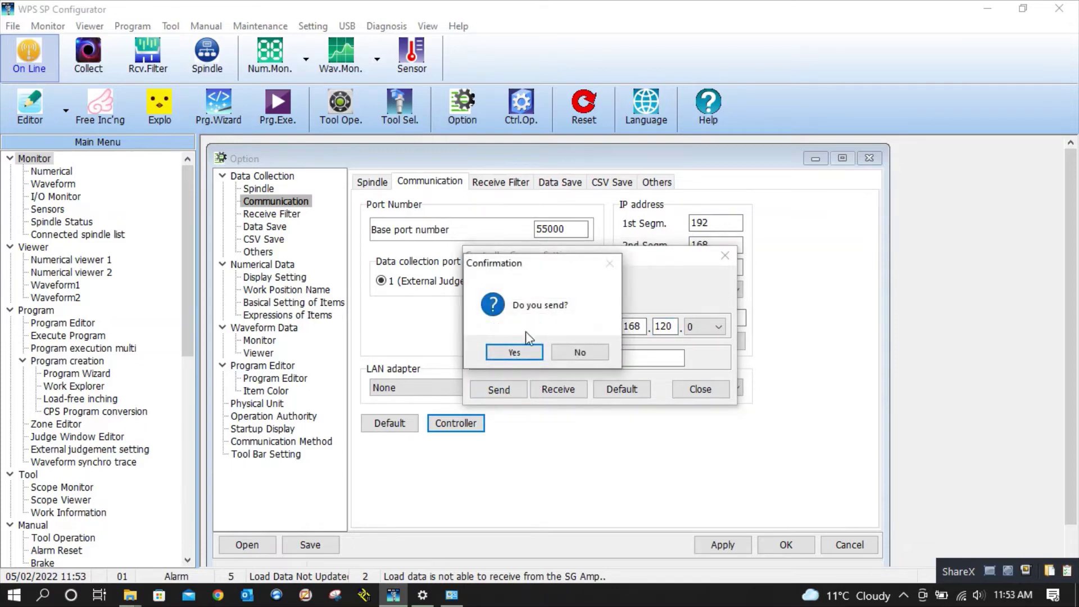
pyautogui.click(524, 353)
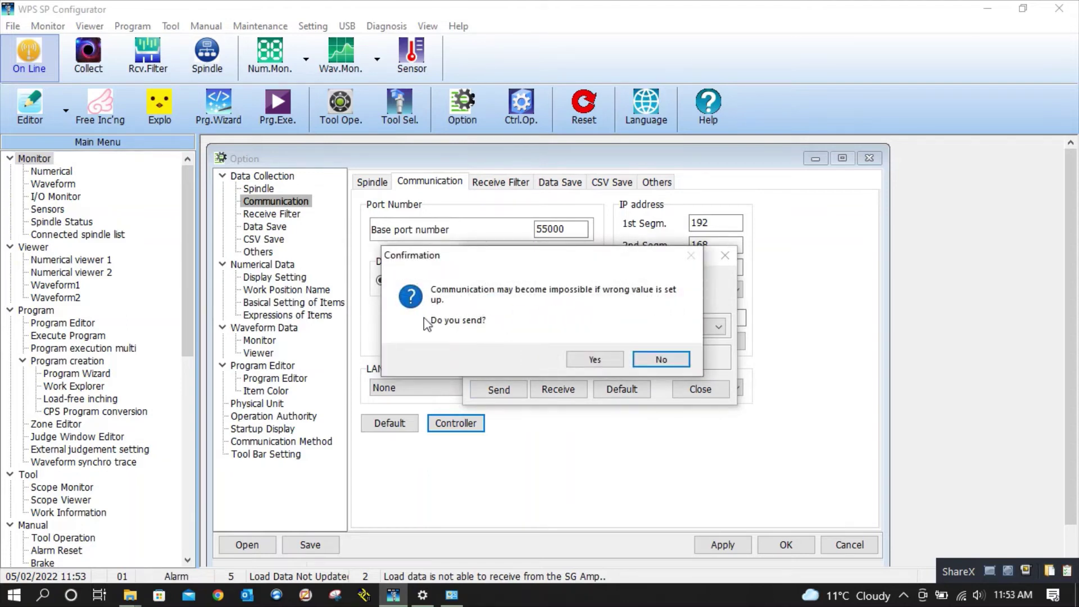
pyautogui.click(600, 359)
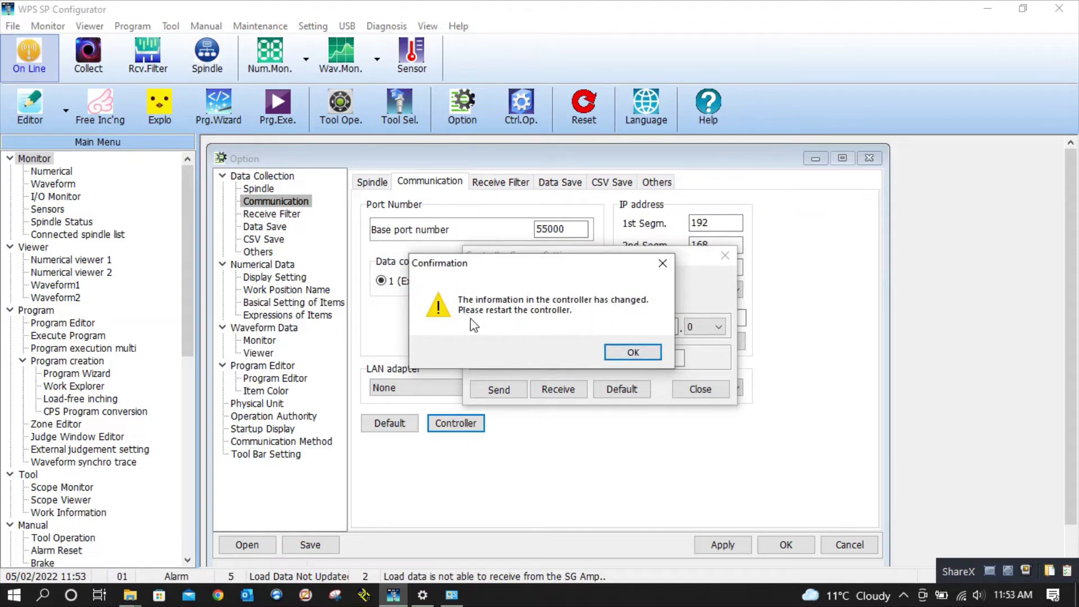
pyautogui.click(635, 353)
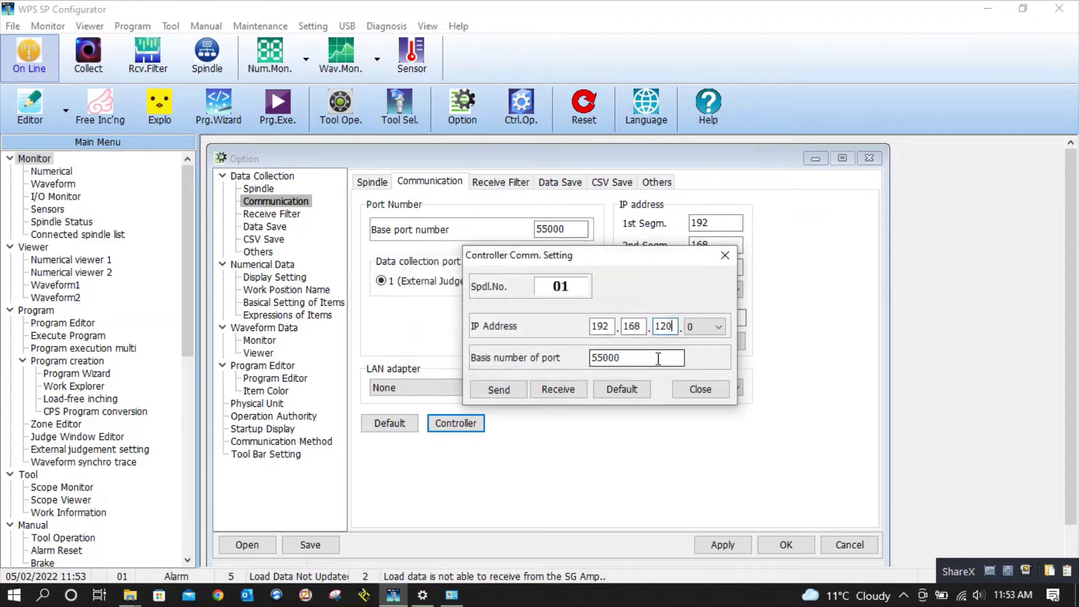
pyautogui.click(700, 390)
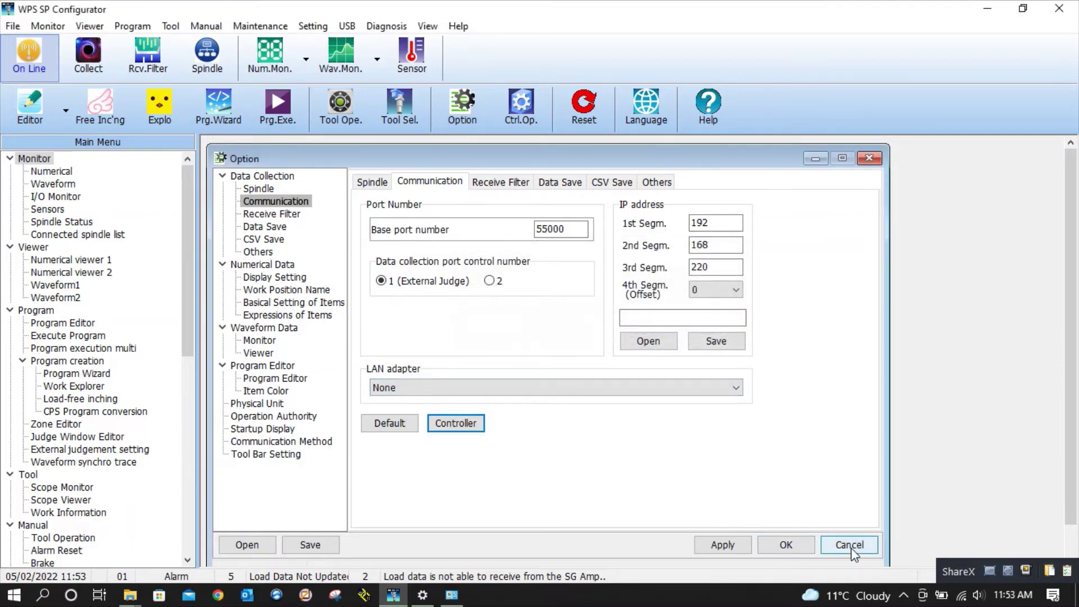
pyautogui.click(870, 159)
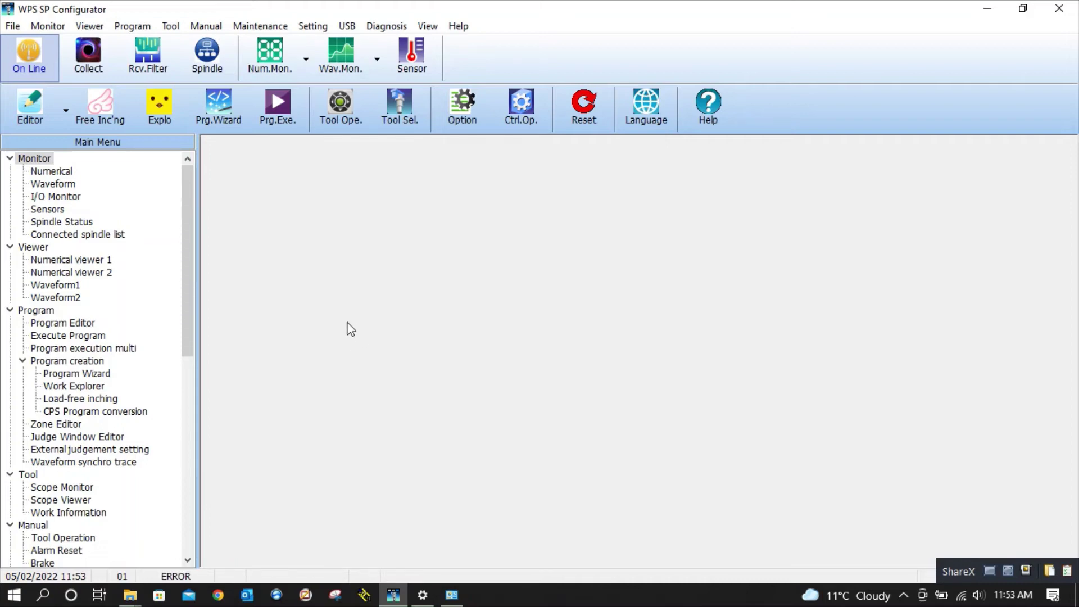
# - Reopen the communication options and try to receive spindle 01's communication settings from the controller
pyautogui.click(455, 123)
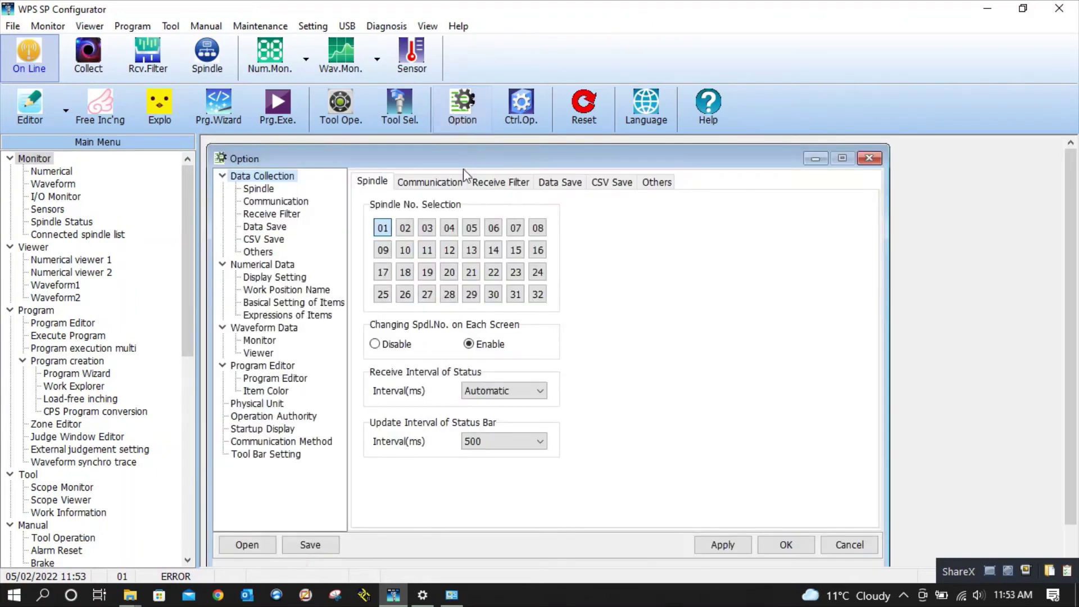
pyautogui.click(433, 183)
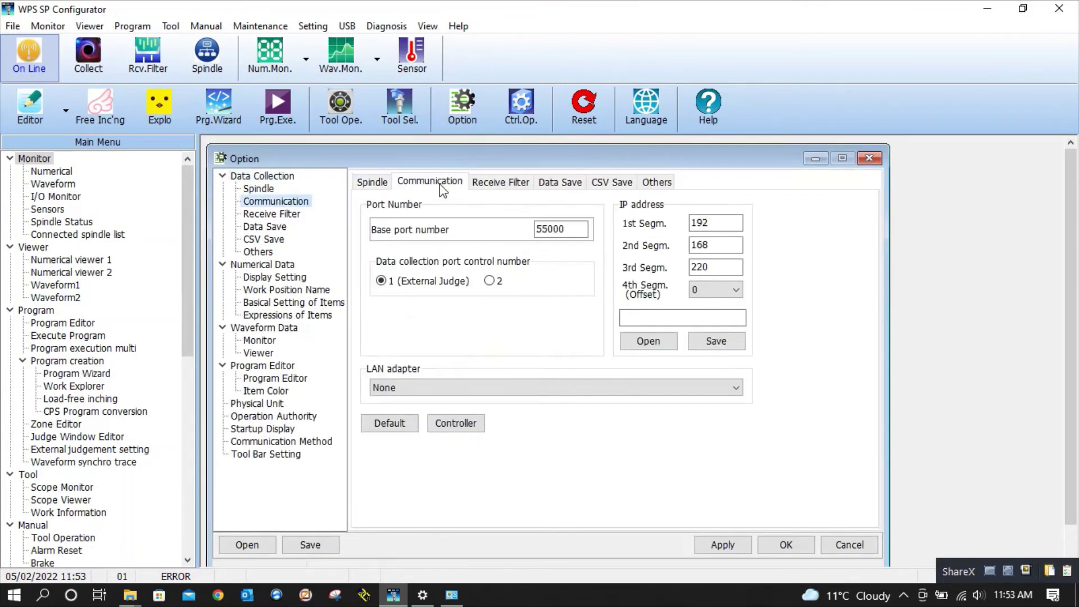
pyautogui.click(460, 426)
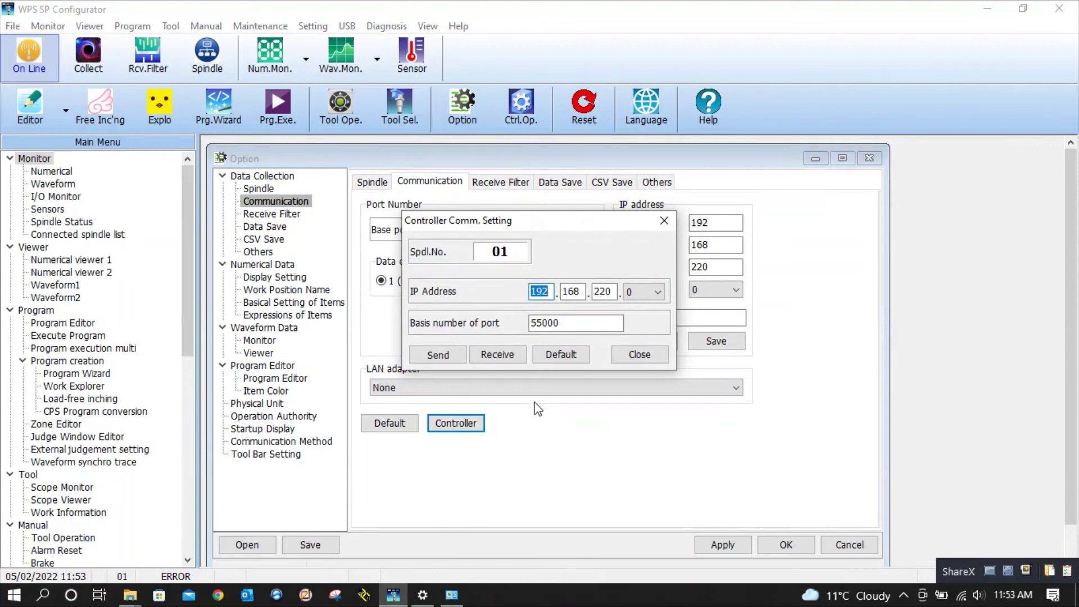
pyautogui.click(503, 354)
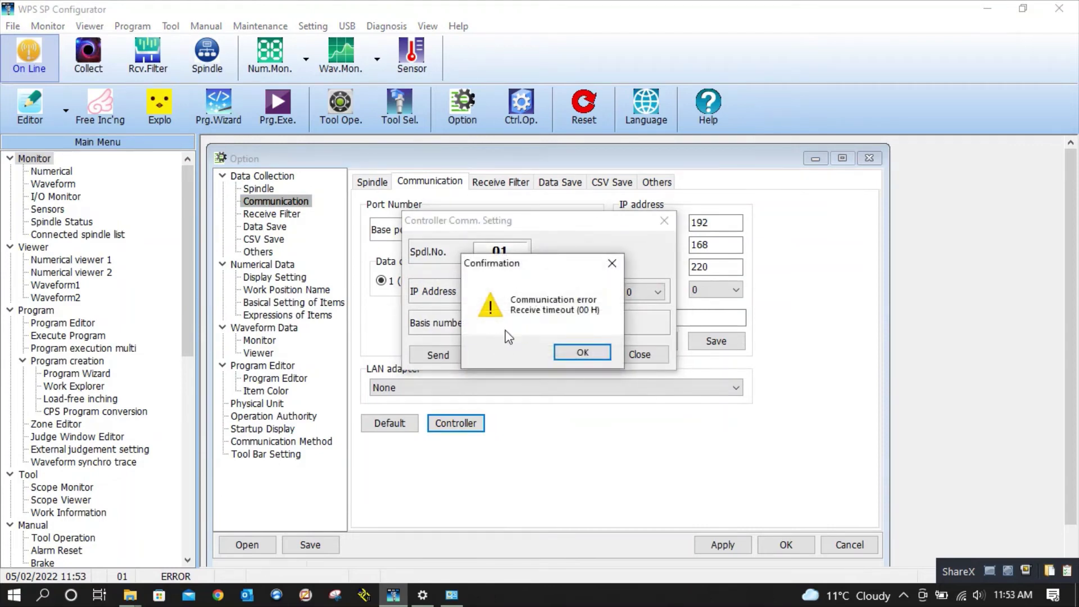
pyautogui.click(585, 352)
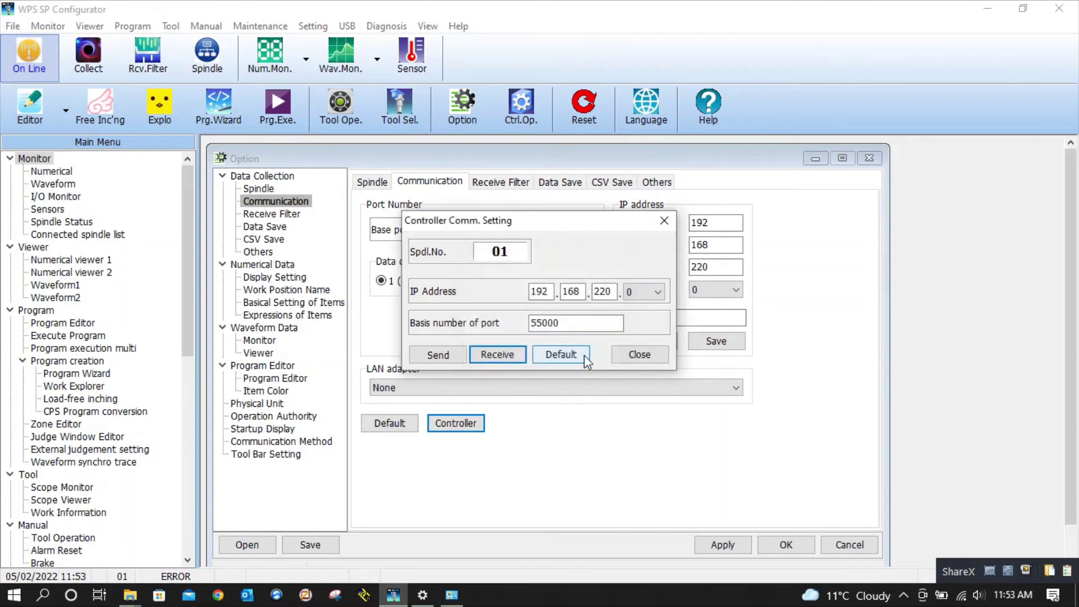
pyautogui.click(631, 357)
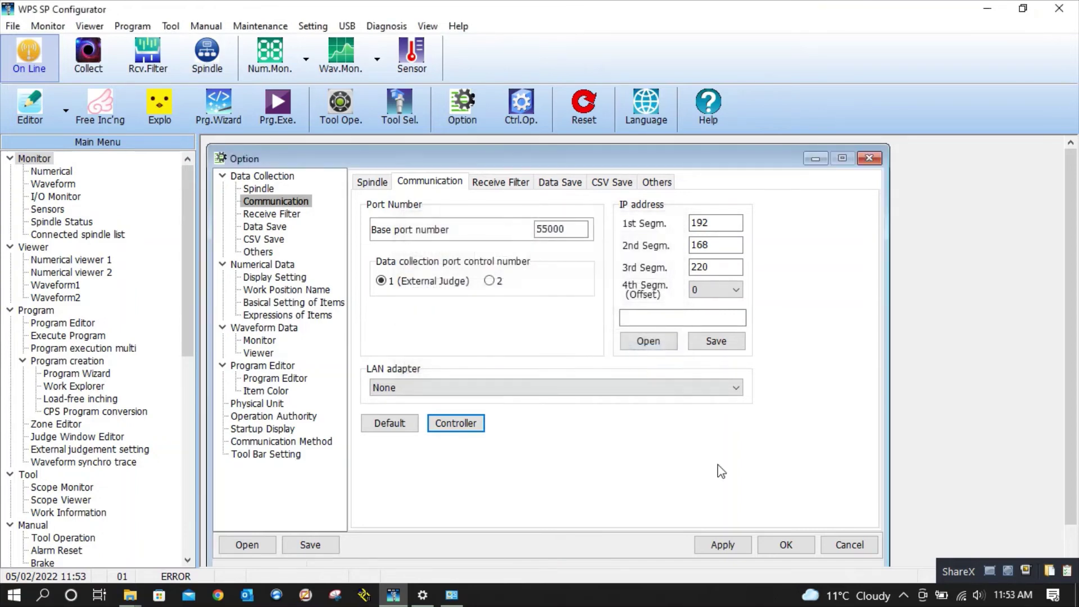
# - Switch to Network Connections and set the Ethernet adapter's IPv4 address to 192.168.120.200, then return to WPS SP Configurator
pyautogui.click(451, 595)
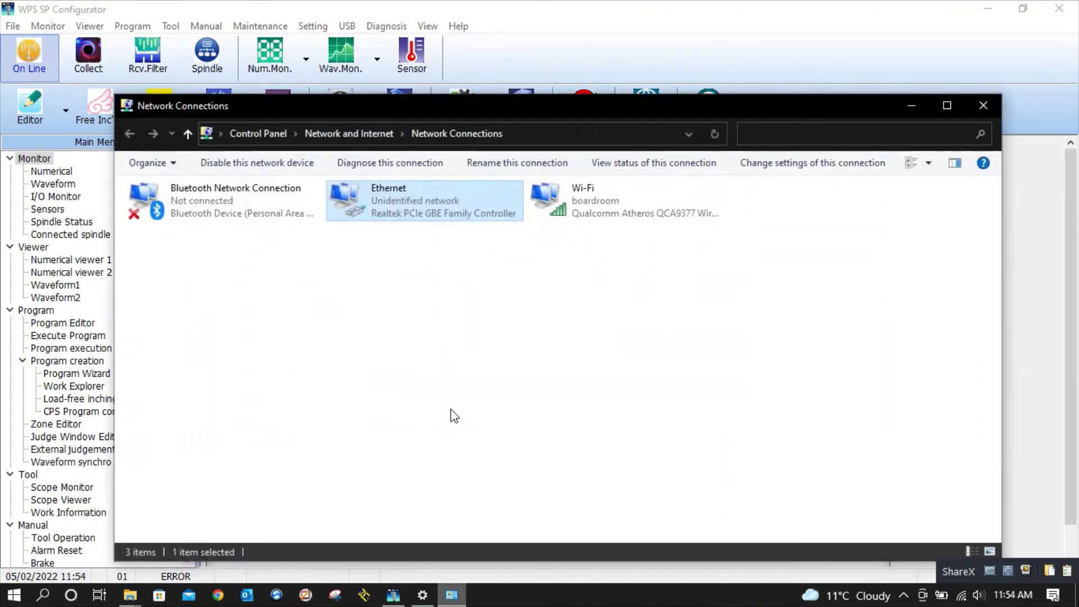
pyautogui.rightClick(386, 196)
pyautogui.click(427, 347)
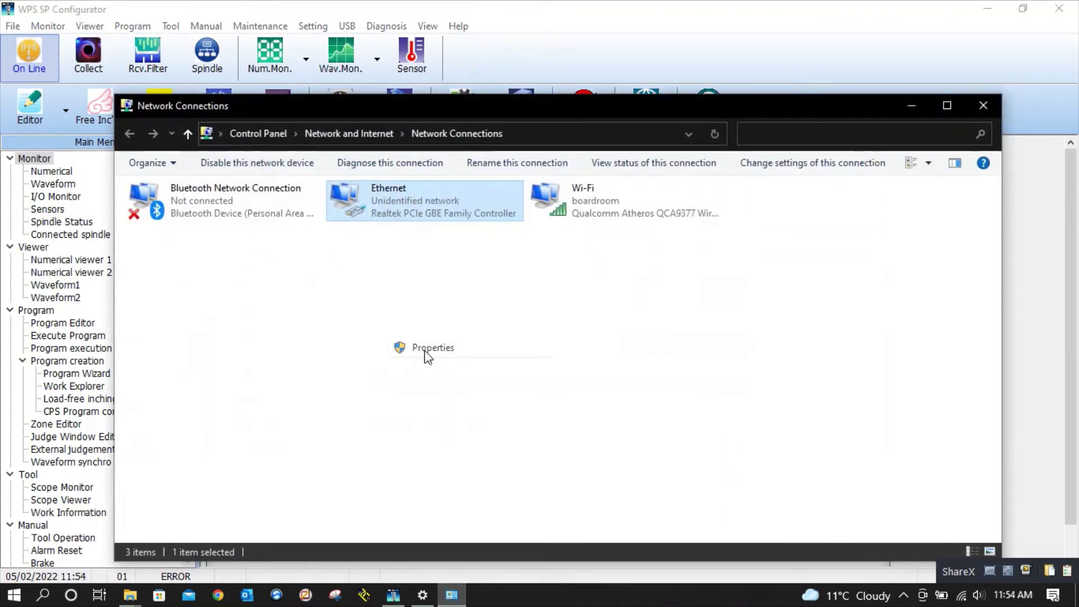
pyautogui.doubleClick(298, 344)
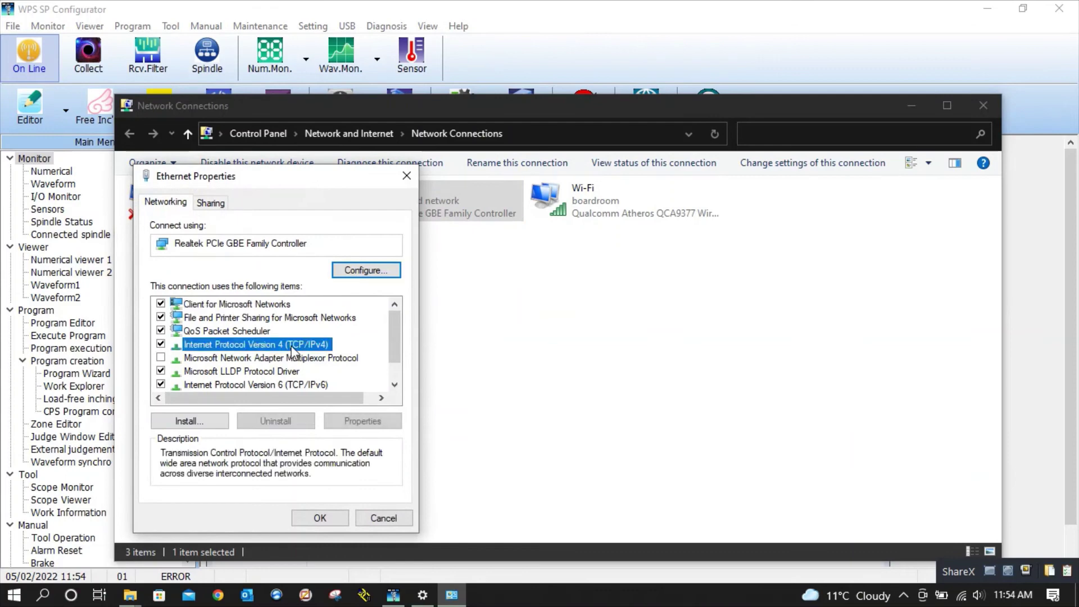
pyautogui.moveTo(396, 364); pyautogui.dragTo(375, 362)
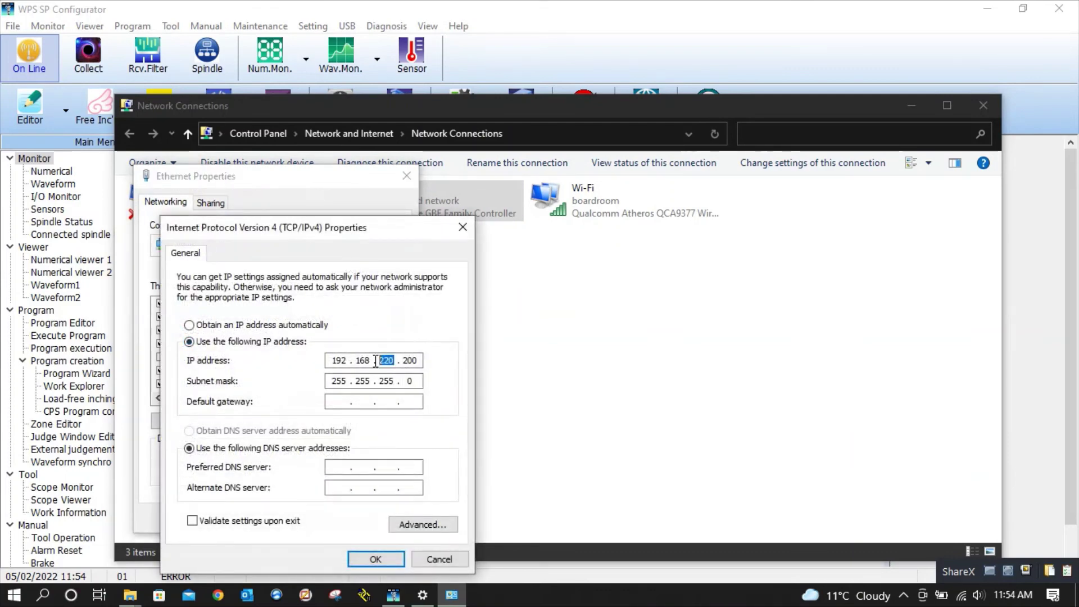
pyautogui.write('120')
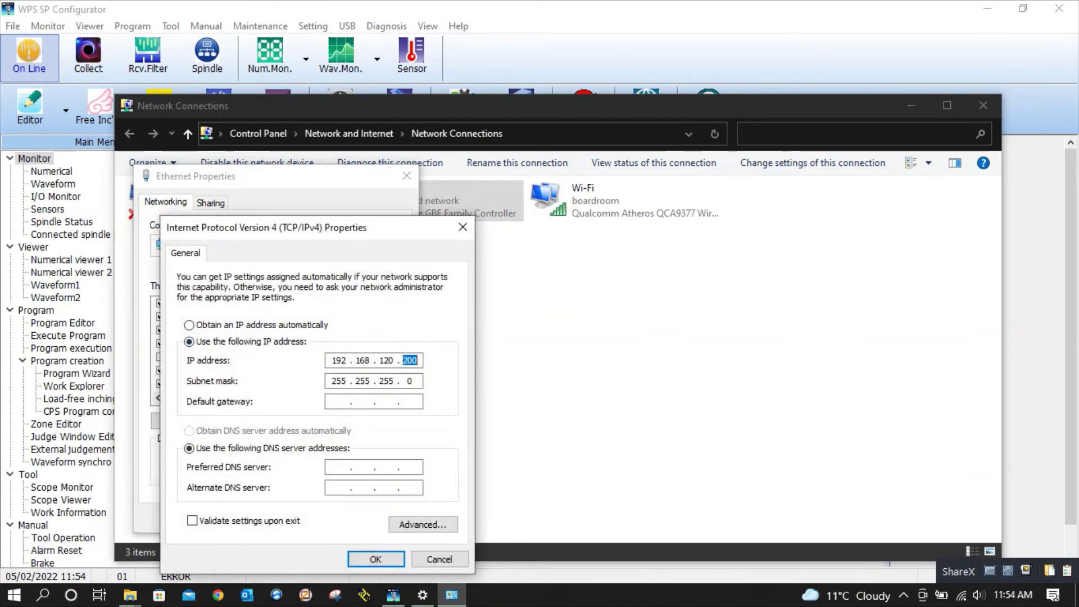
pyautogui.click(387, 561)
pyautogui.click(335, 520)
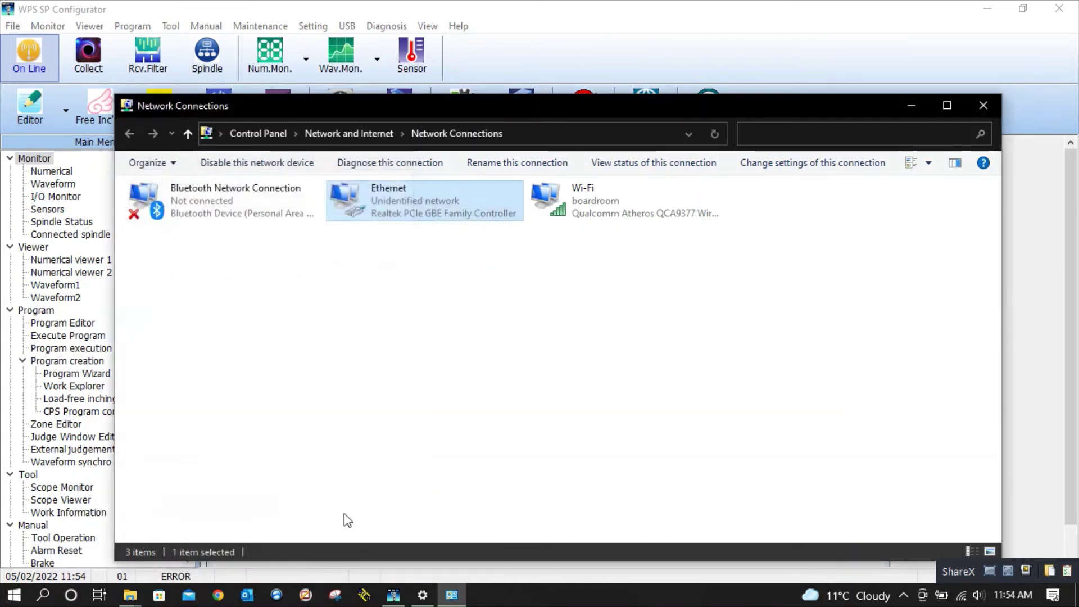
pyautogui.click(925, 110)
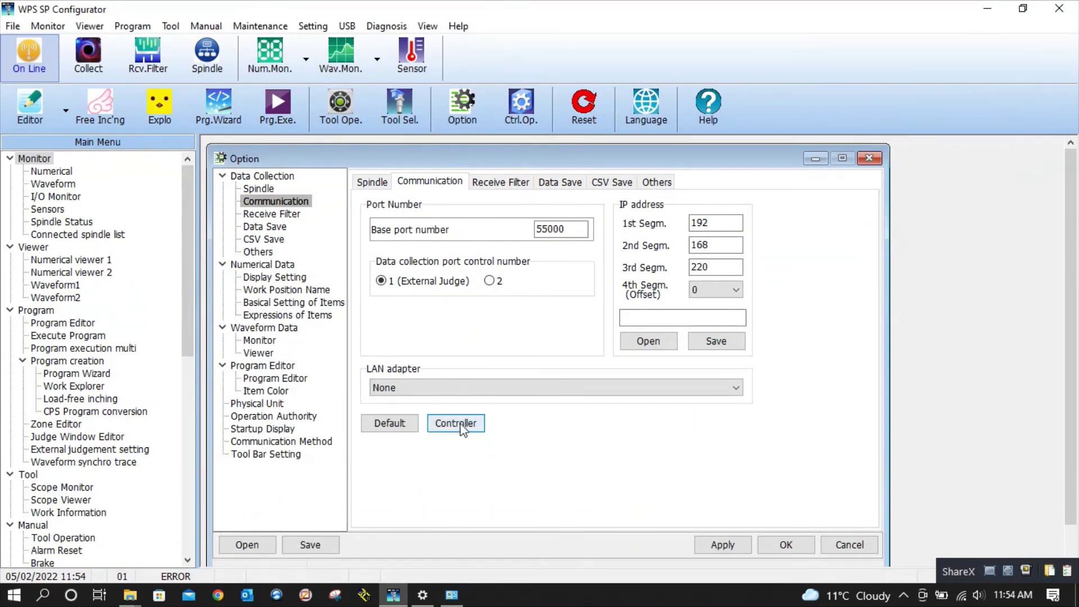
pyautogui.click(460, 426)
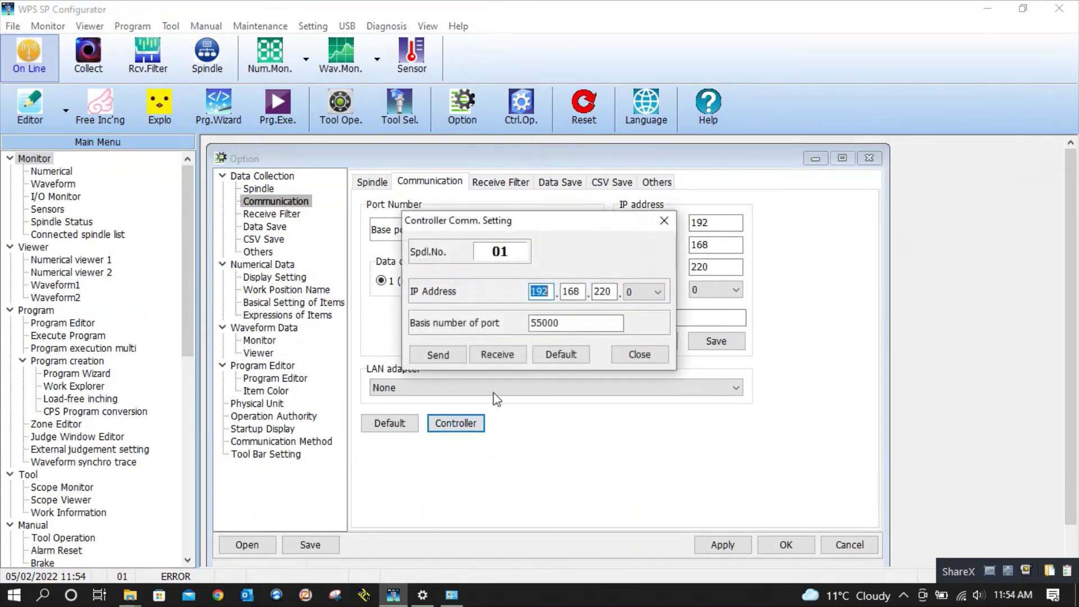
pyautogui.click(506, 354)
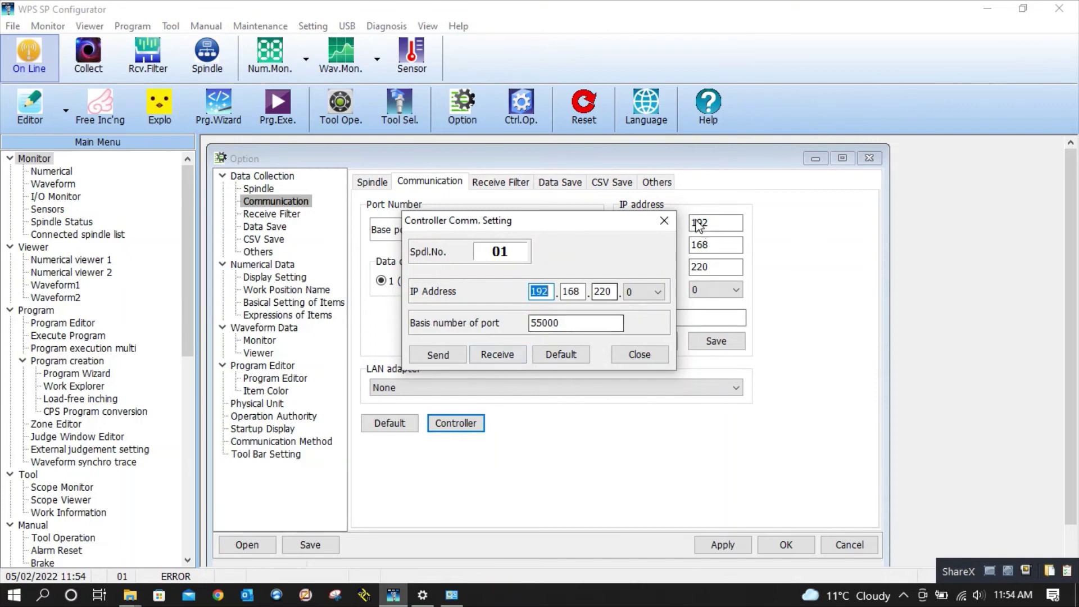
pyautogui.click(664, 221)
# - Set the third IP address segment in the communication options to 120 and try to receive the controller's communication settings
pyautogui.doubleClick(717, 266)
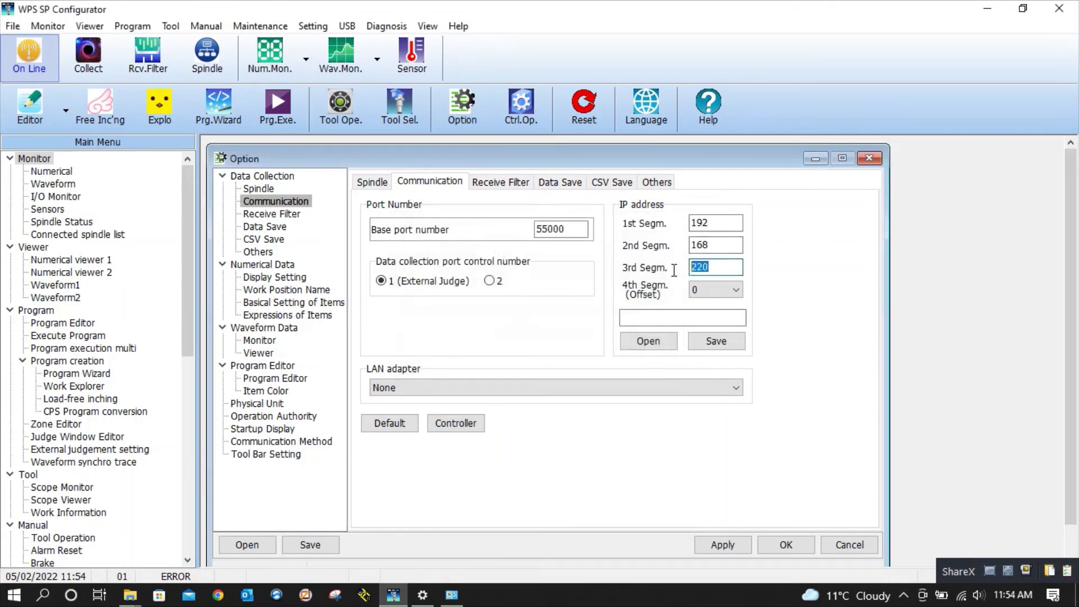
pyautogui.write('1')
pyautogui.click(455, 423)
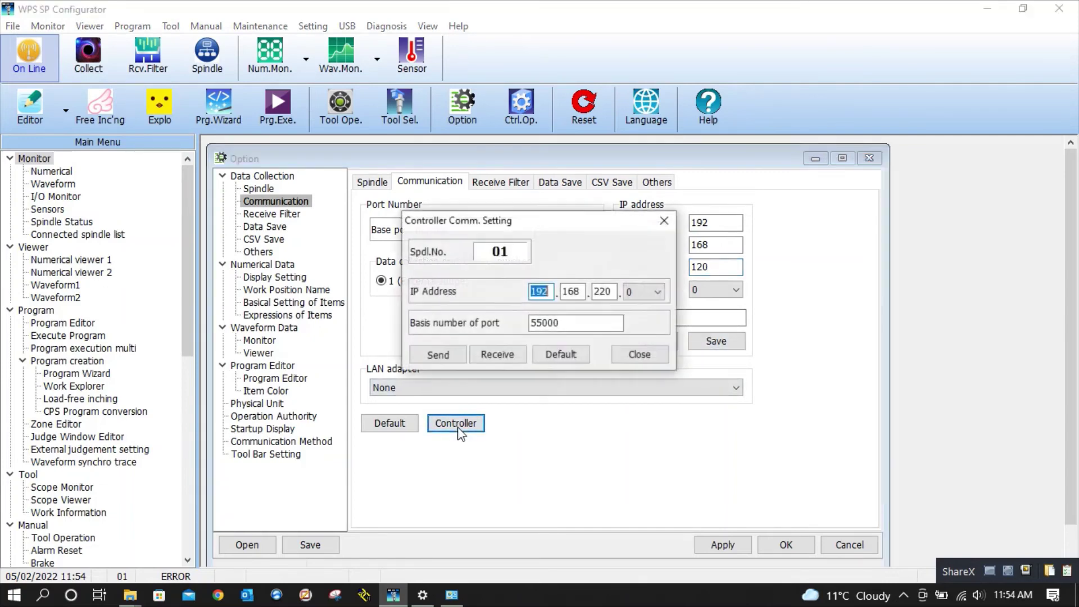
pyautogui.click(512, 359)
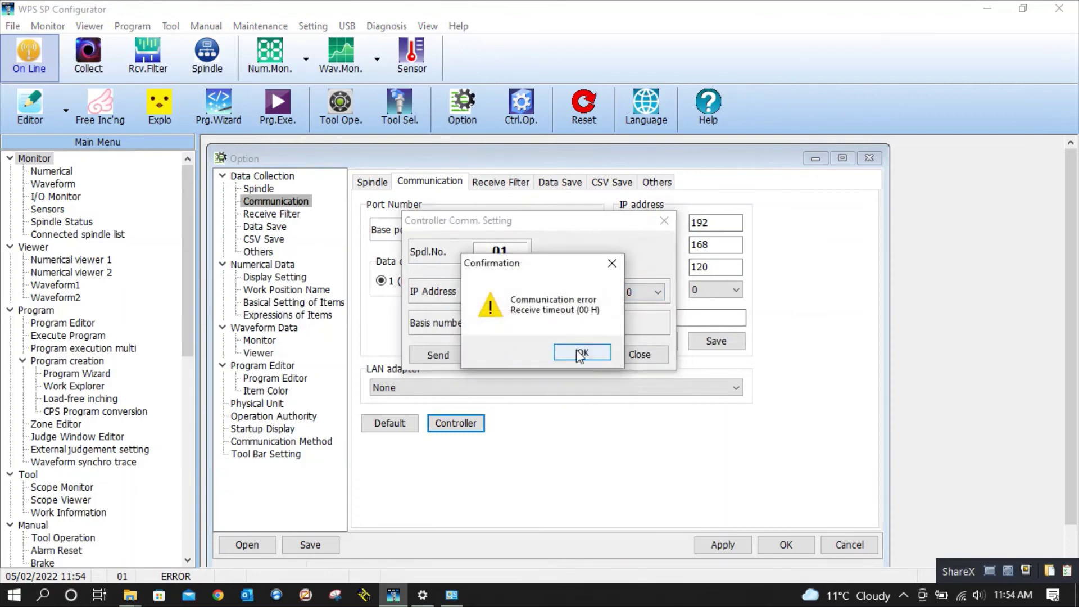
pyautogui.click(582, 355)
pyautogui.click(640, 355)
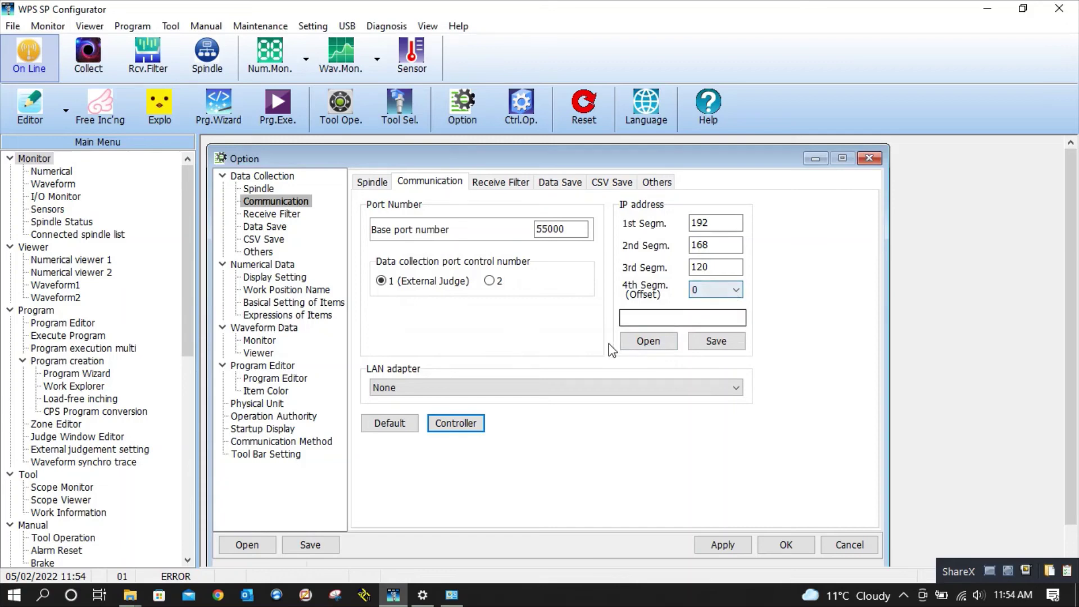
# - Apply the changed communication options and receive spindle 01's communication settings from the controller again
pyautogui.click(708, 273)
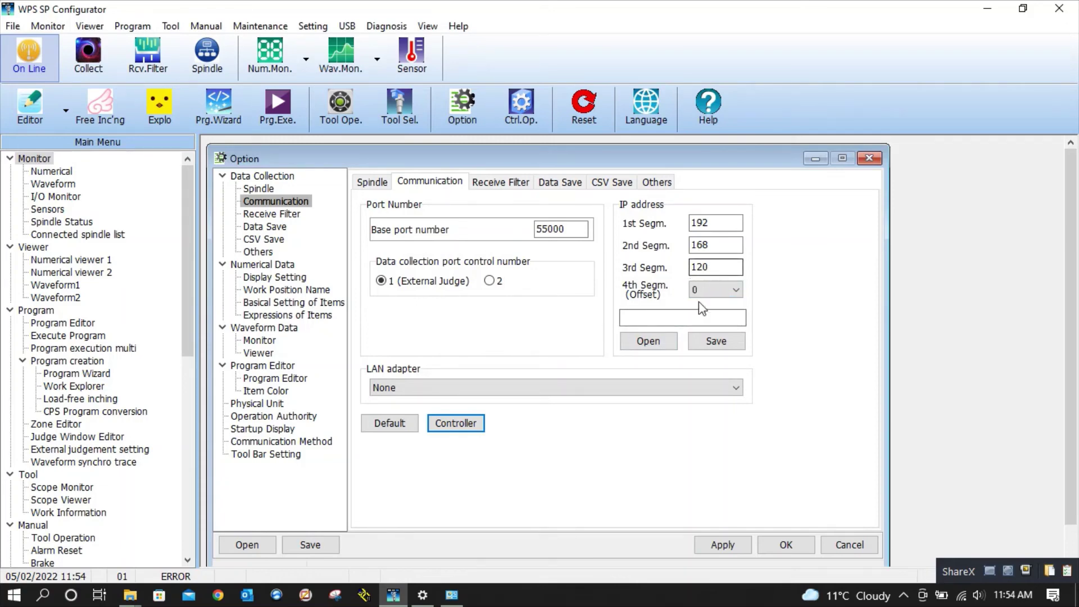
pyautogui.click(722, 545)
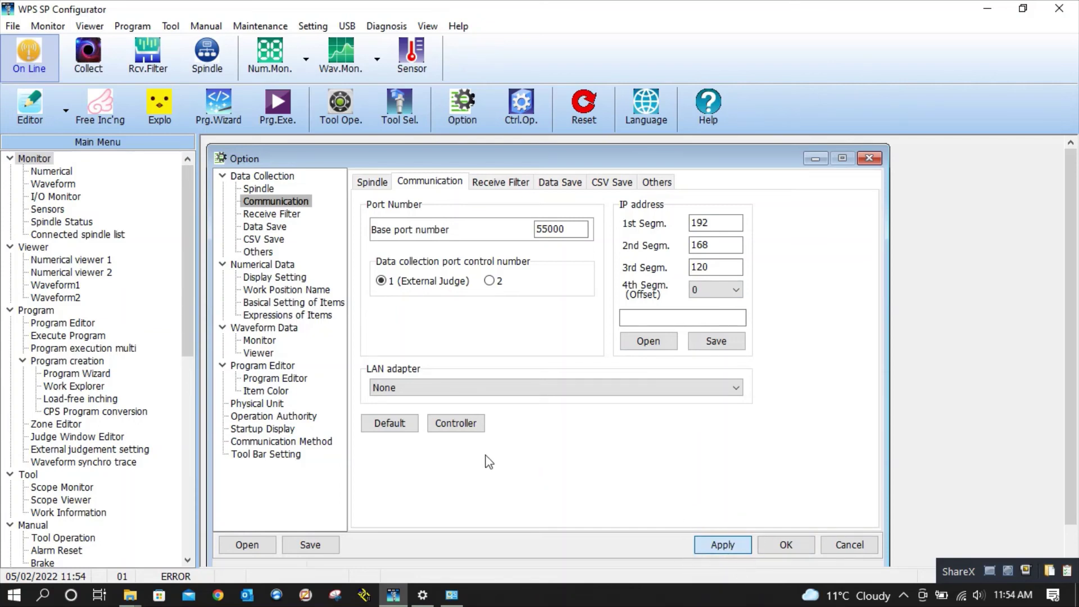
pyautogui.click(458, 424)
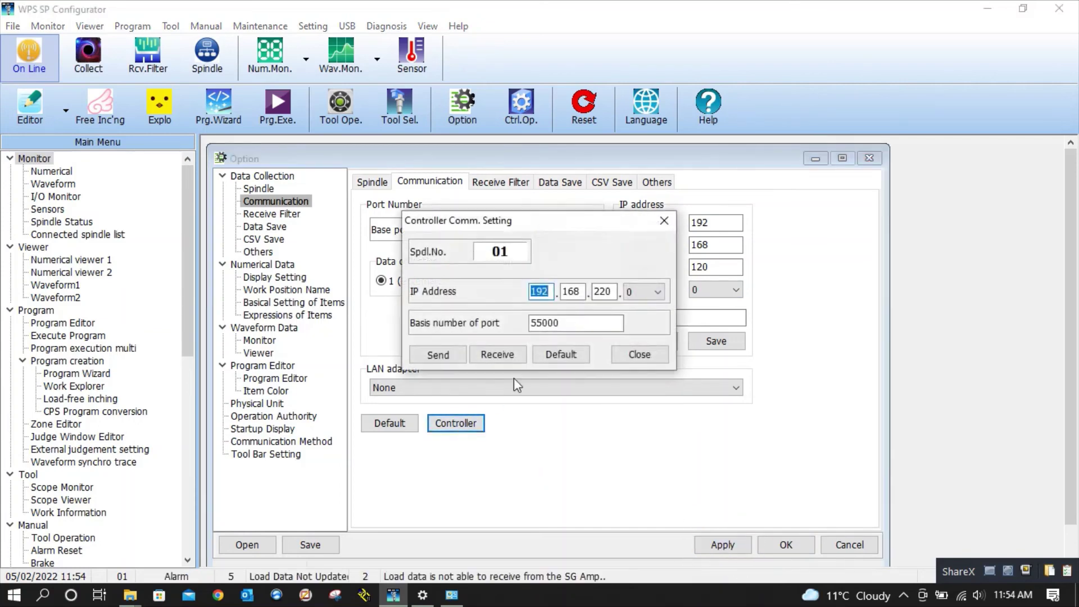
pyautogui.click(499, 355)
pyautogui.click(555, 356)
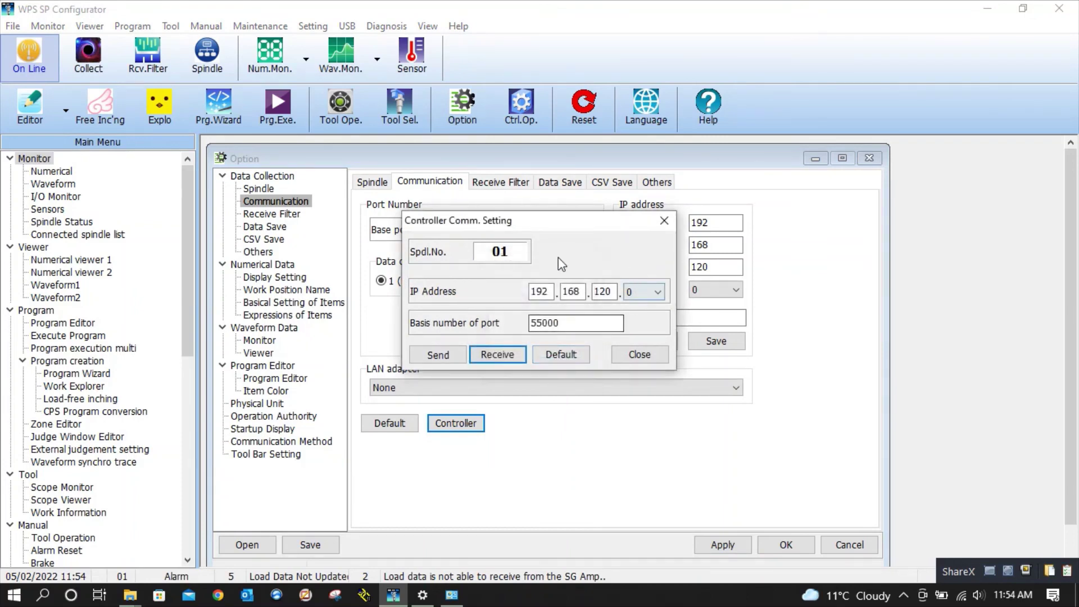